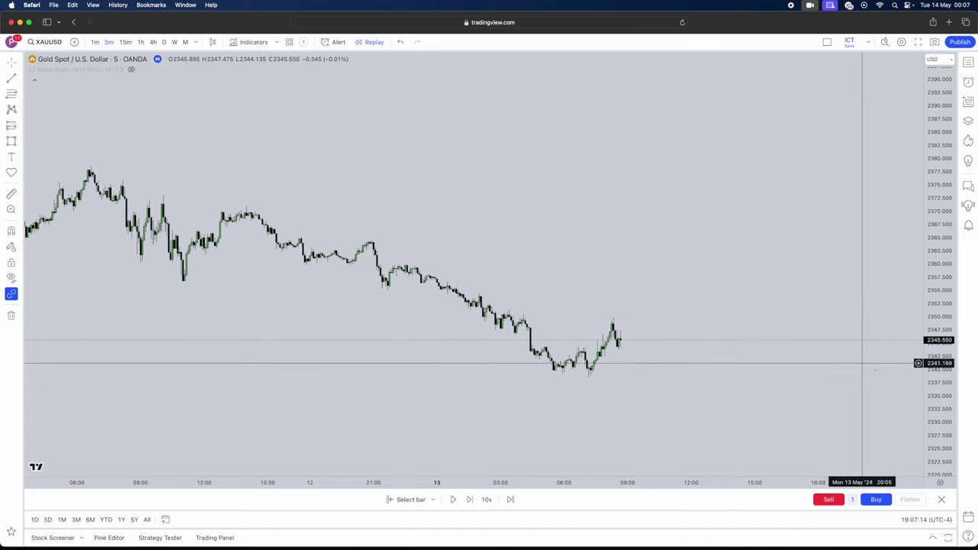
- Switch to Telegram and review the ZMN Trades channel's payout posts and the gold longs post's entry criteria, then return to the chart
left_click_drag(925, 399, 924, 353)
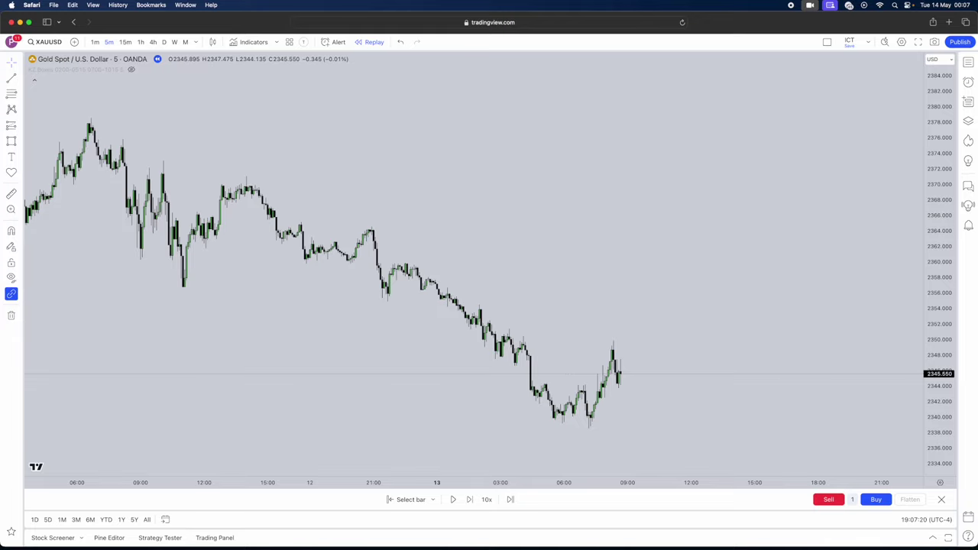
key("super+Tab")
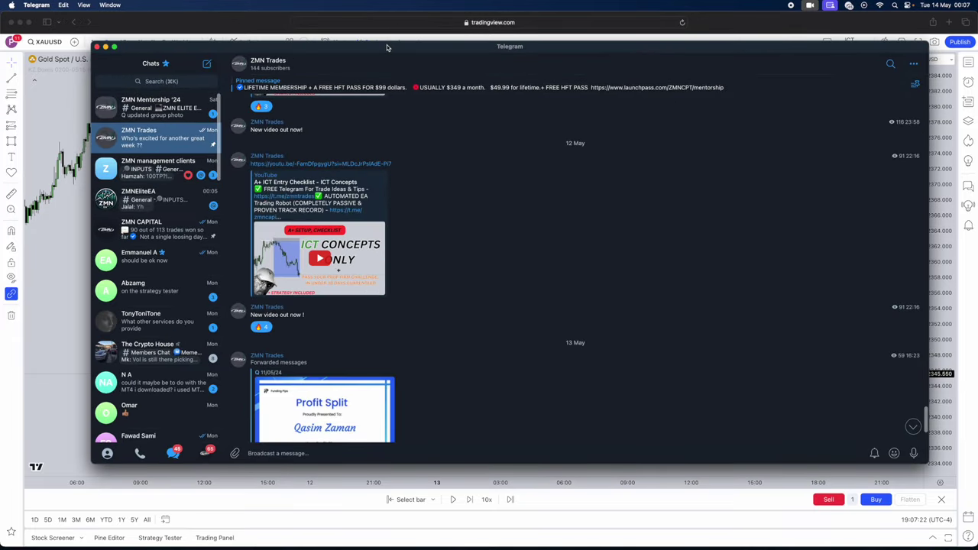
left_click_drag(388, 46, 151, 46)
scroll(246, 252, "down", 3)
scroll(246, 254, "up", 2)
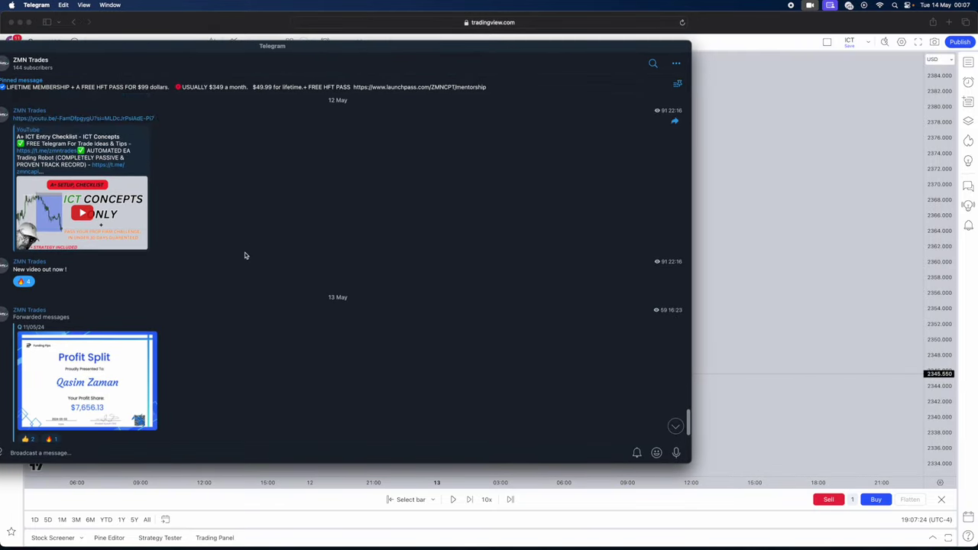
scroll(152, 321, "down", 2)
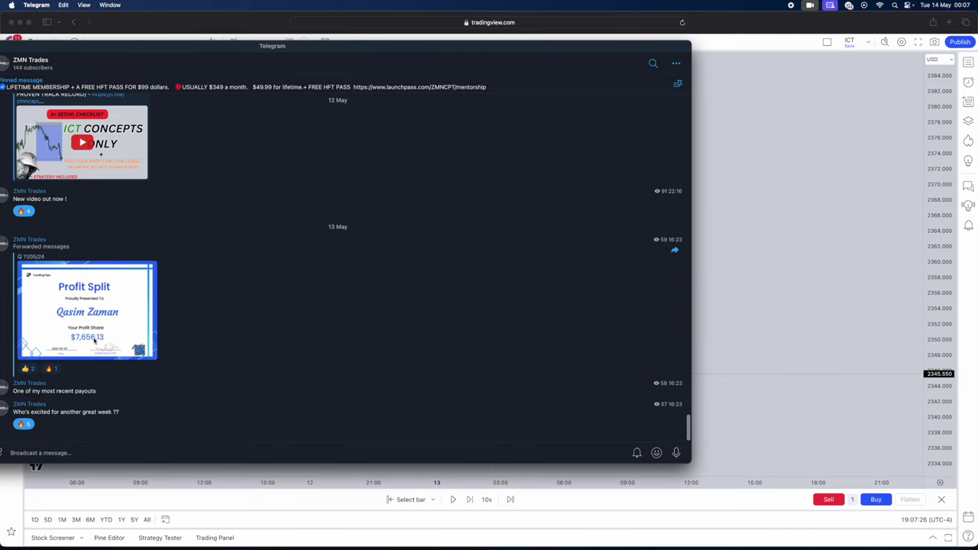
scroll(150, 296, "up", 10)
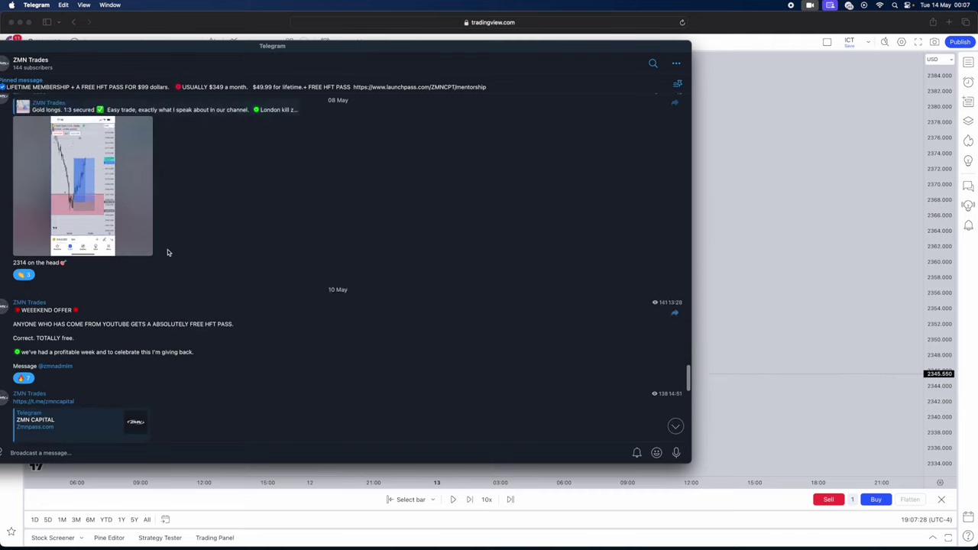
scroll(168, 250, "up", 15)
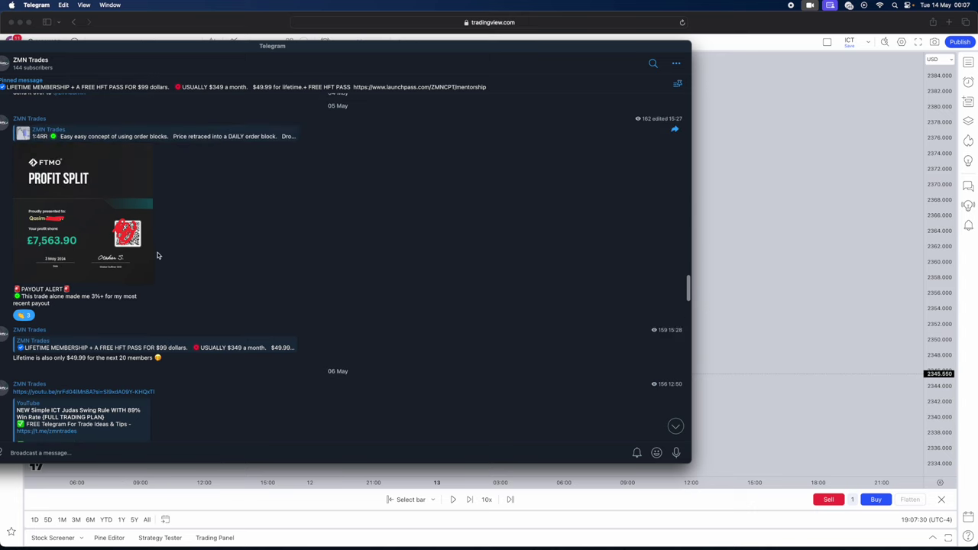
scroll(156, 273, "down", 8)
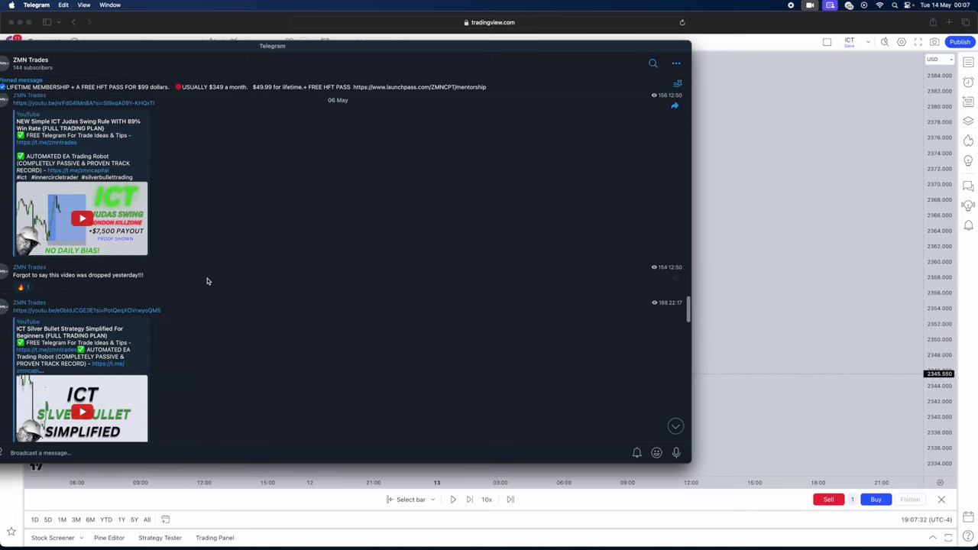
scroll(206, 282, "down", 10)
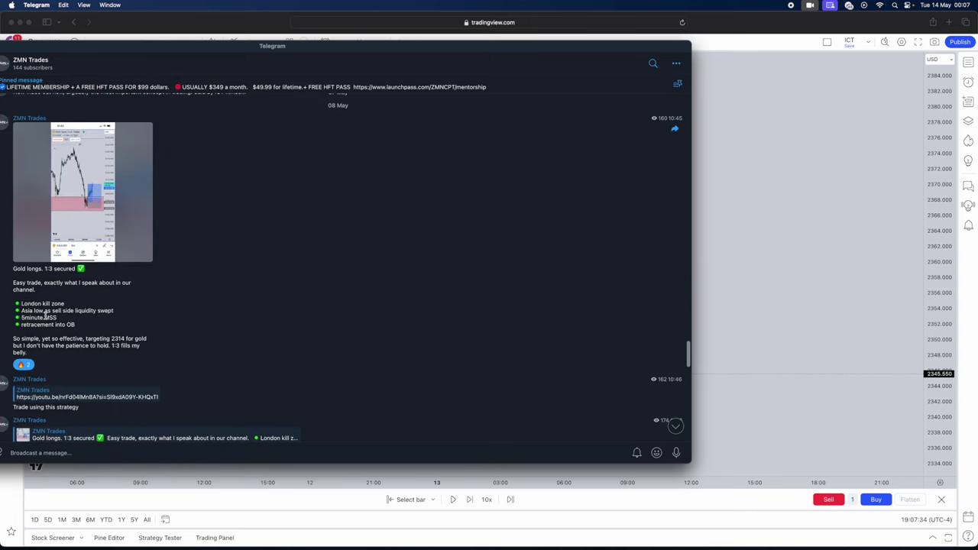
left_click_drag(72, 322, 76, 325)
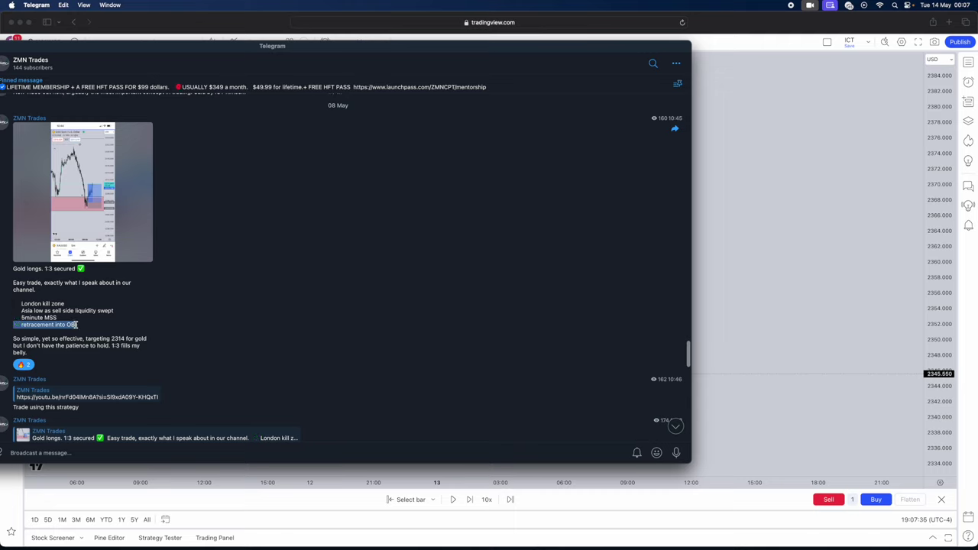
left_click(678, 426)
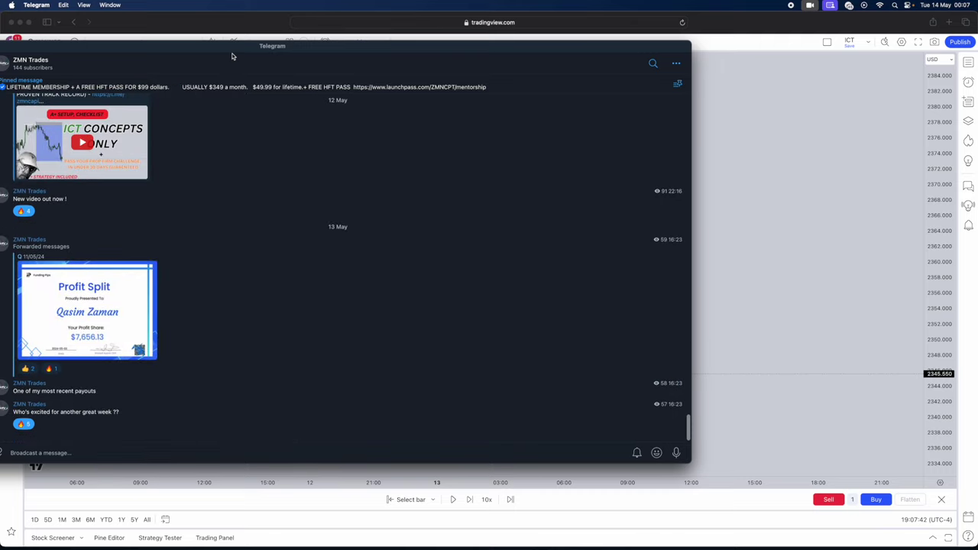
left_click_drag(233, 48, 0, 47)
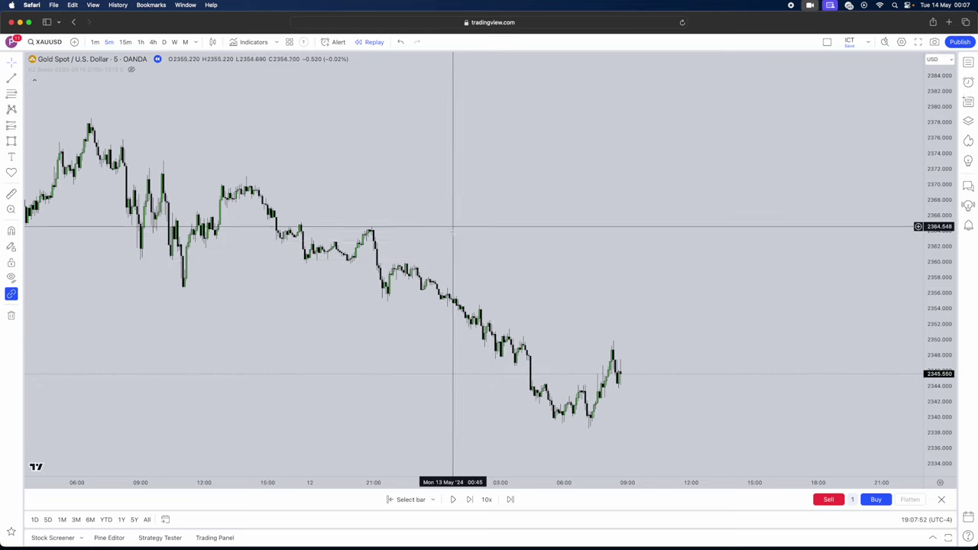
- Draw a small, narrow red rectangle as a down candle above the price action, from about 2378.6 to about 2375.4
left_click_drag(452, 227, 364, 356)
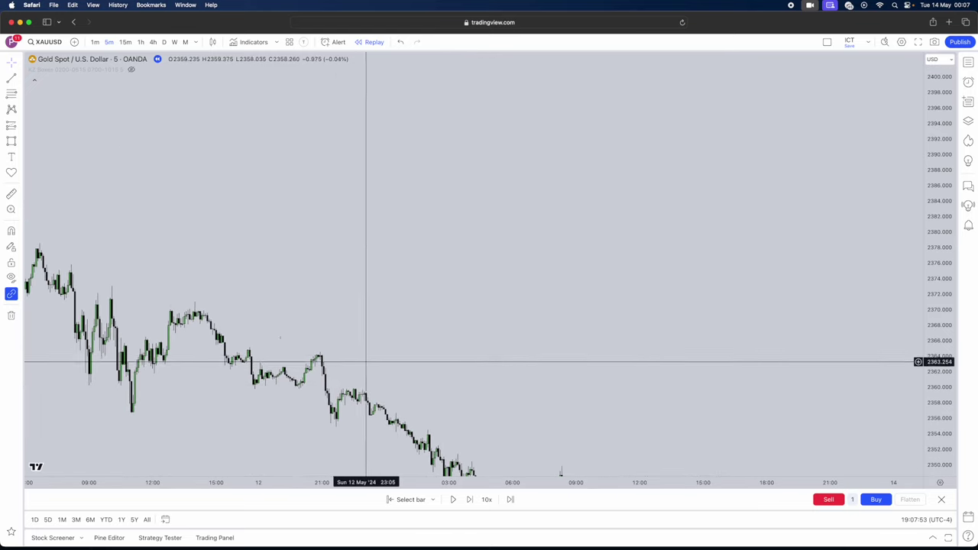
left_click(11, 141)
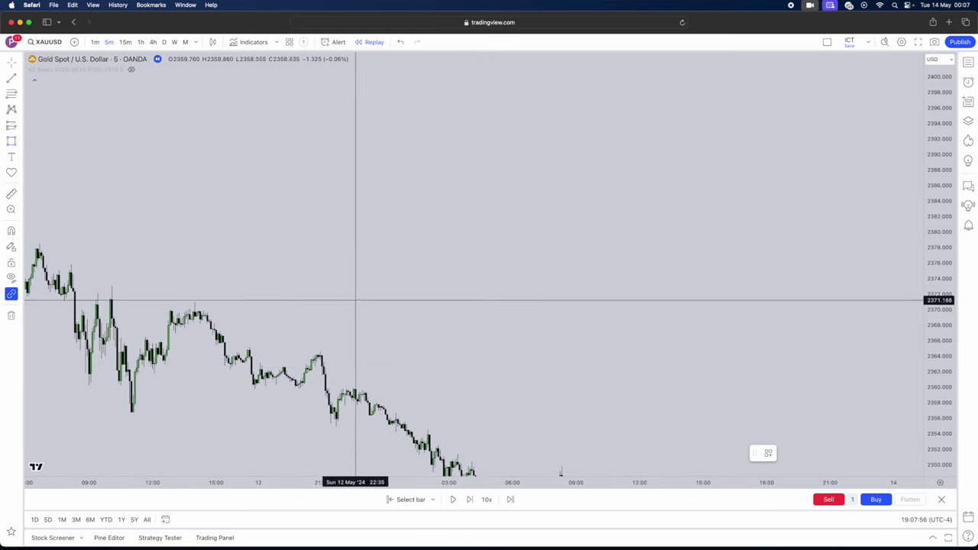
left_click(350, 243)
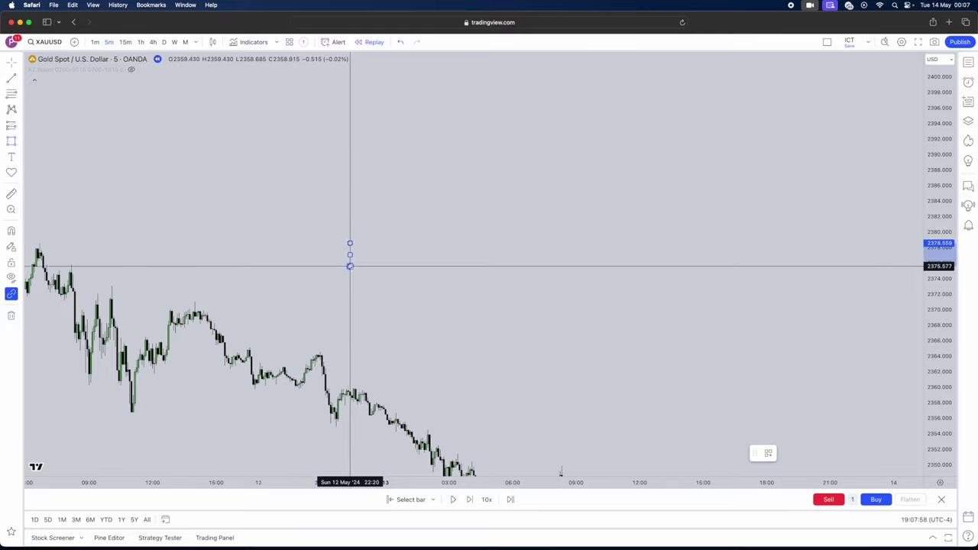
left_click(351, 267)
left_click(400, 279)
- Draw a tall candle rectangle from about 2375.6 to 2388.6 beside the small red one and set its background to green
left_click(10, 141)
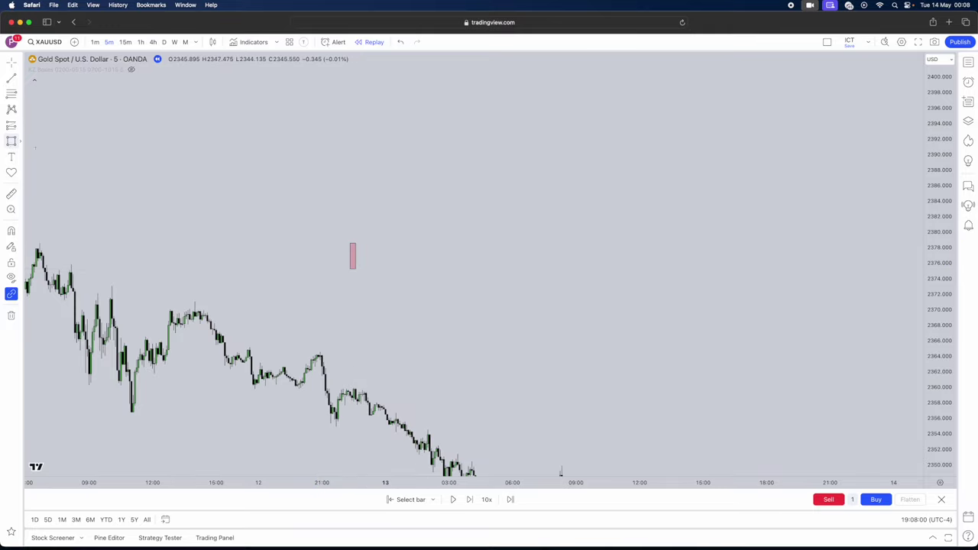
left_click(359, 266)
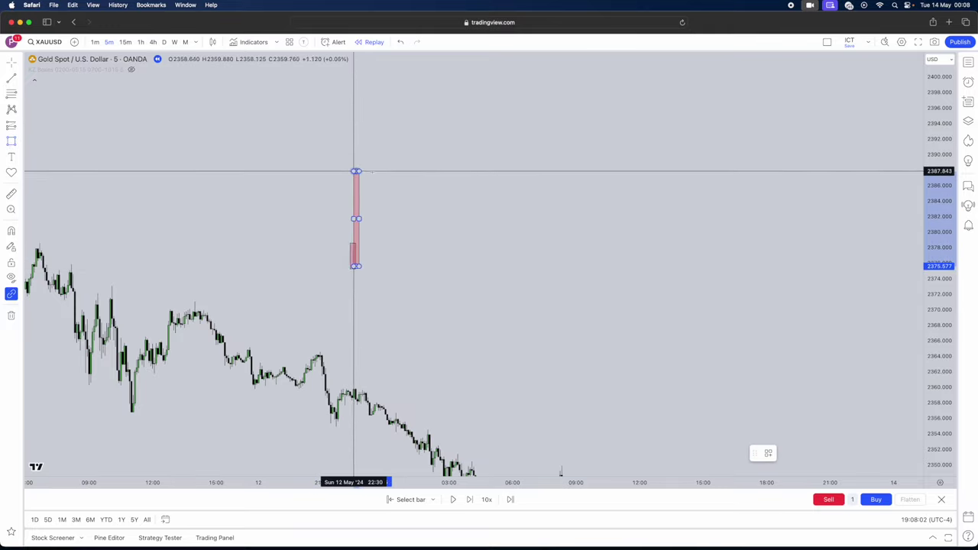
left_click(366, 165)
double_click(366, 165)
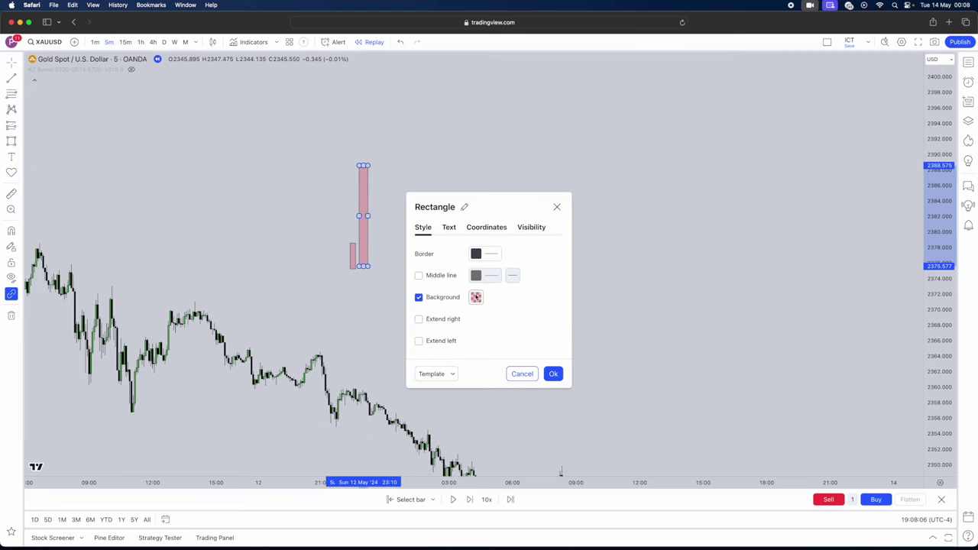
left_click(476, 298)
left_click(508, 325)
key("Escape")
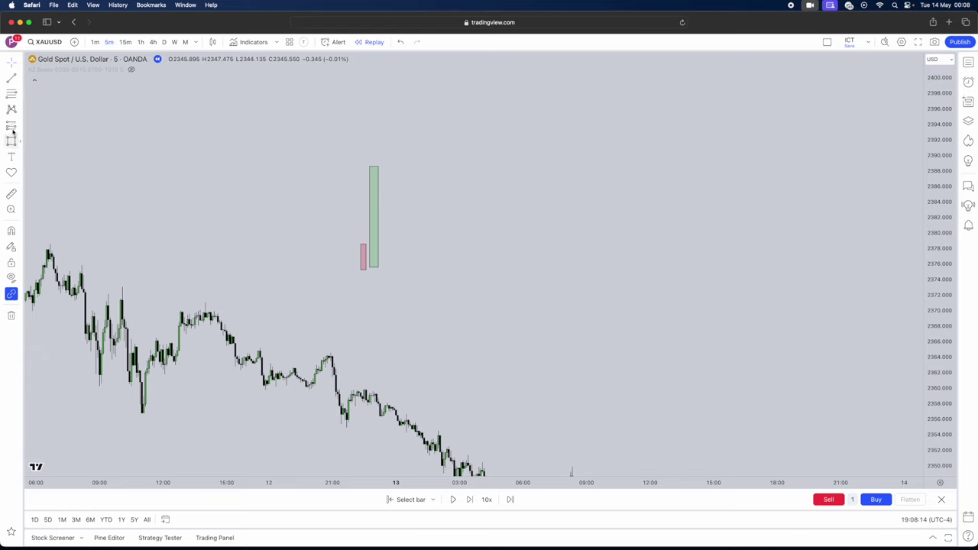
- Add the text label "bullish OB" above and beside the two drawn candles
left_click(300, 148)
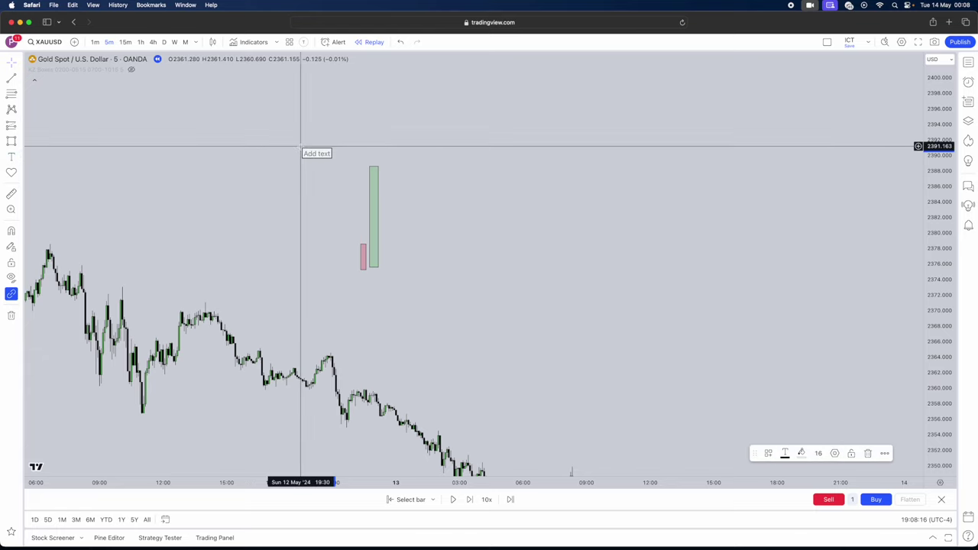
type("bullish OB")
left_click(410, 223)
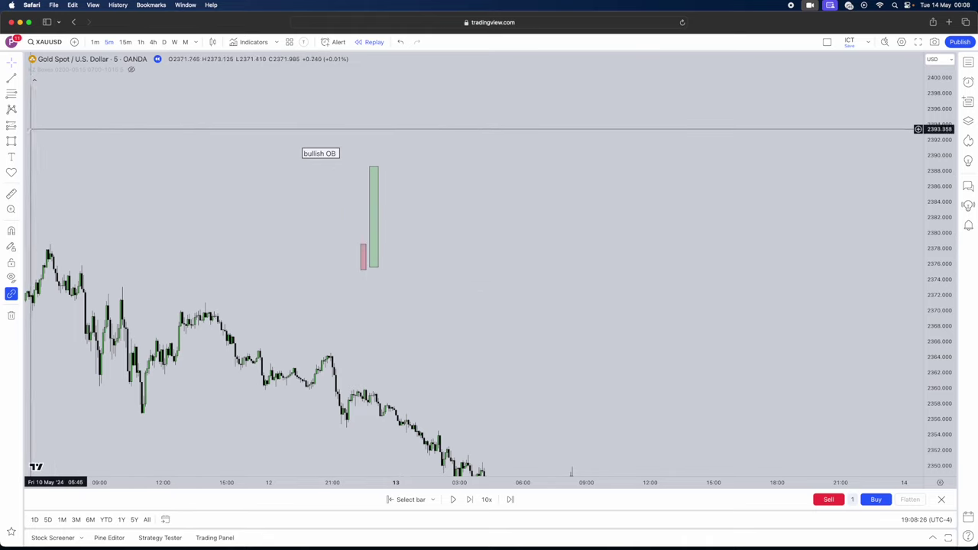
- Draw a wide rectangle over the red candle's range, from about 2378.7 to 2375.4, and set its background to light grey
left_click(11, 140)
left_click(357, 245)
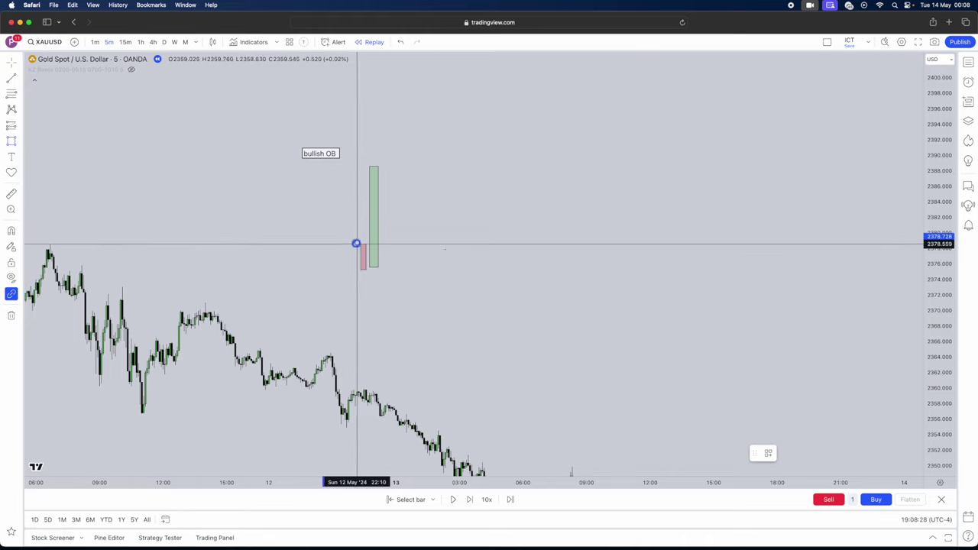
left_click(568, 268)
double_click(509, 267)
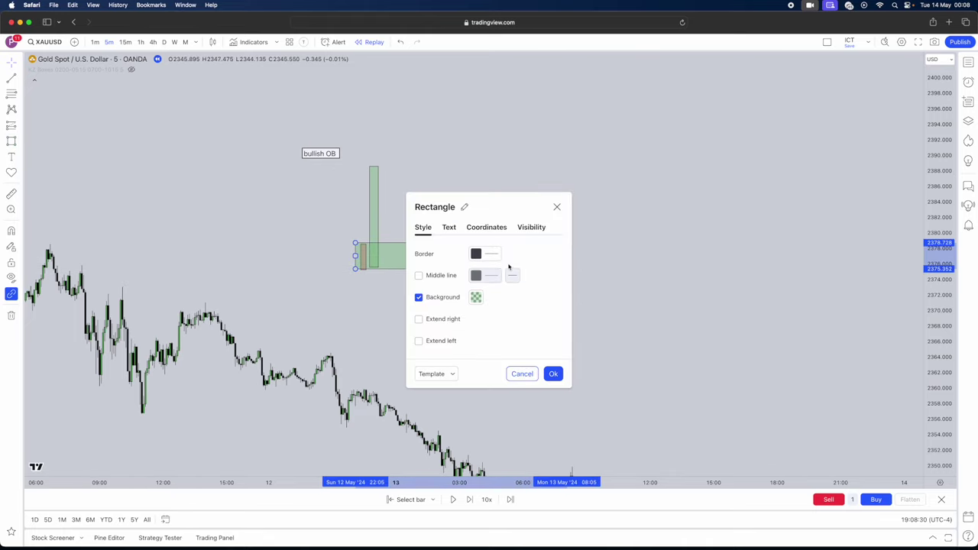
left_click(476, 297)
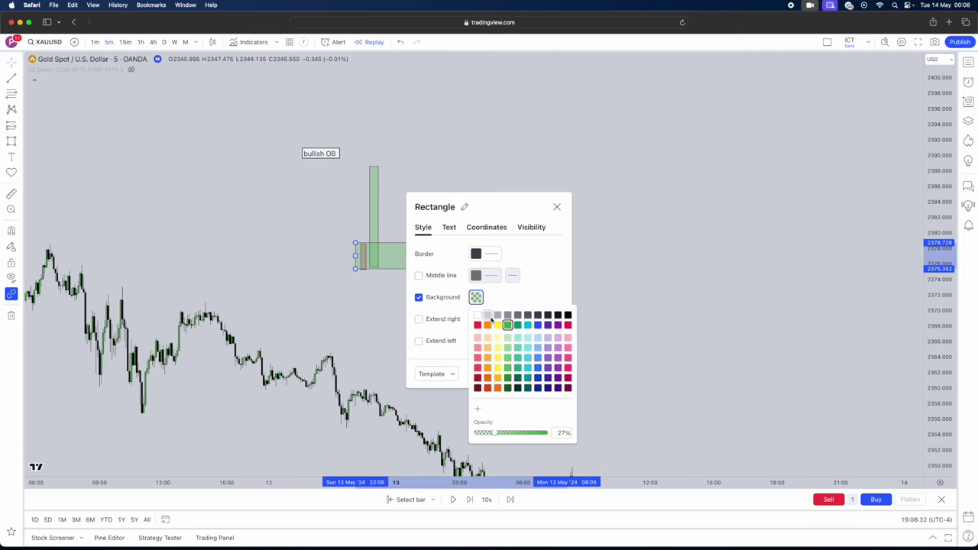
left_click(487, 315)
left_click(646, 243)
scroll(564, 285, "up", 1)
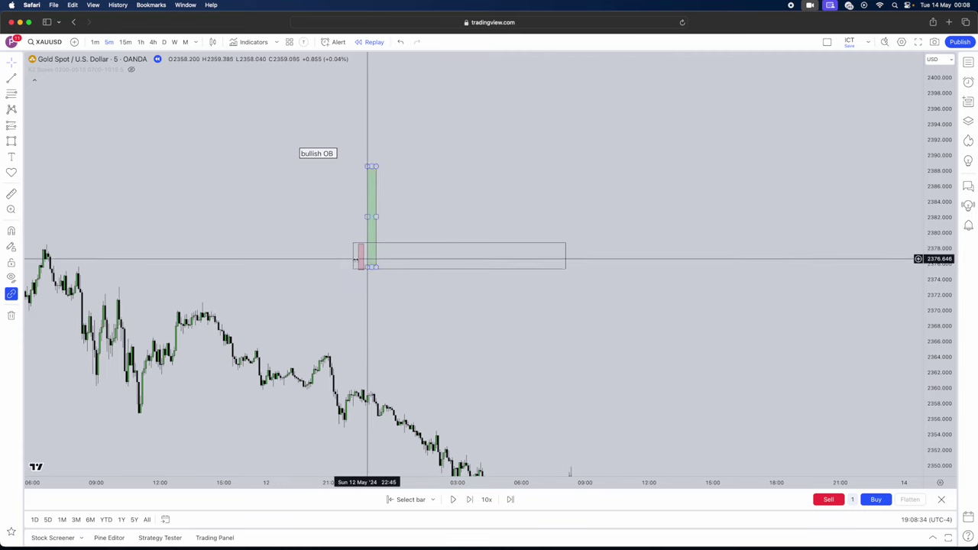
- Align the order block rectangle with the red candle's range and shorten it to end at about 01:50 on 13 May
left_click(401, 272)
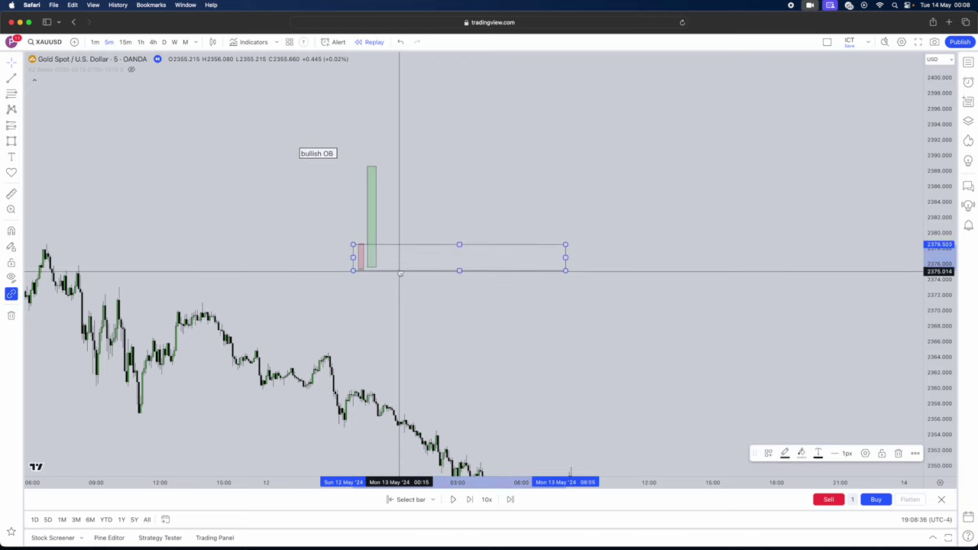
left_click_drag(401, 272, 402, 272)
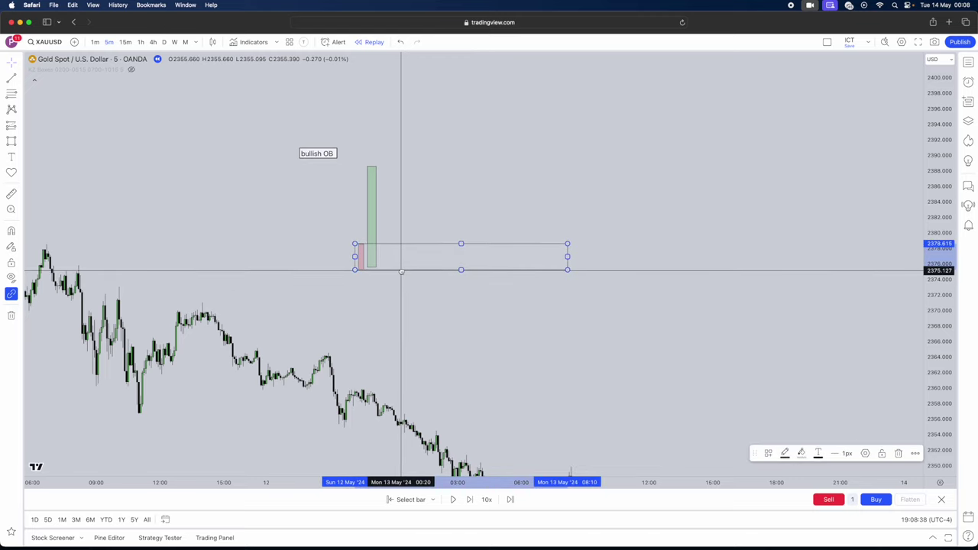
left_click(386, 284)
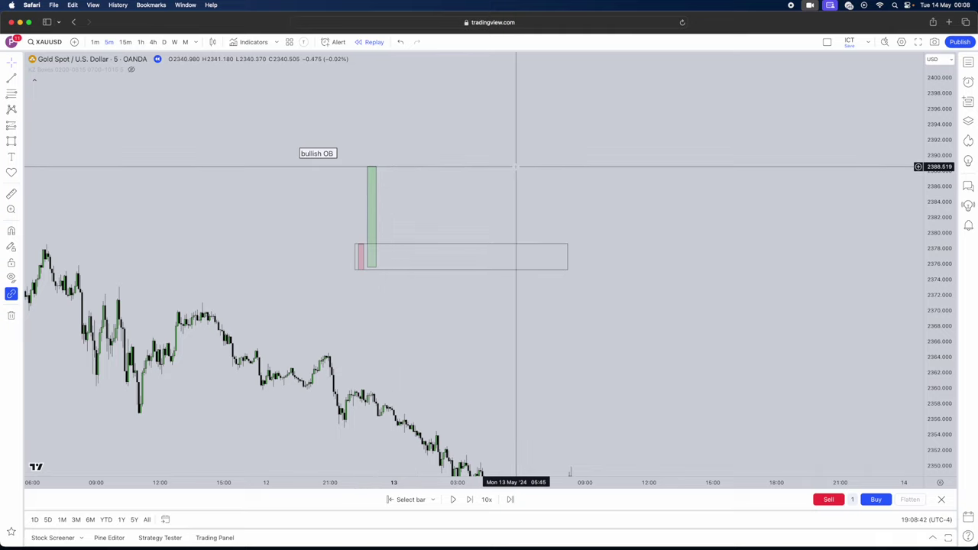
left_click(563, 253)
left_click_drag(563, 257, 428, 258)
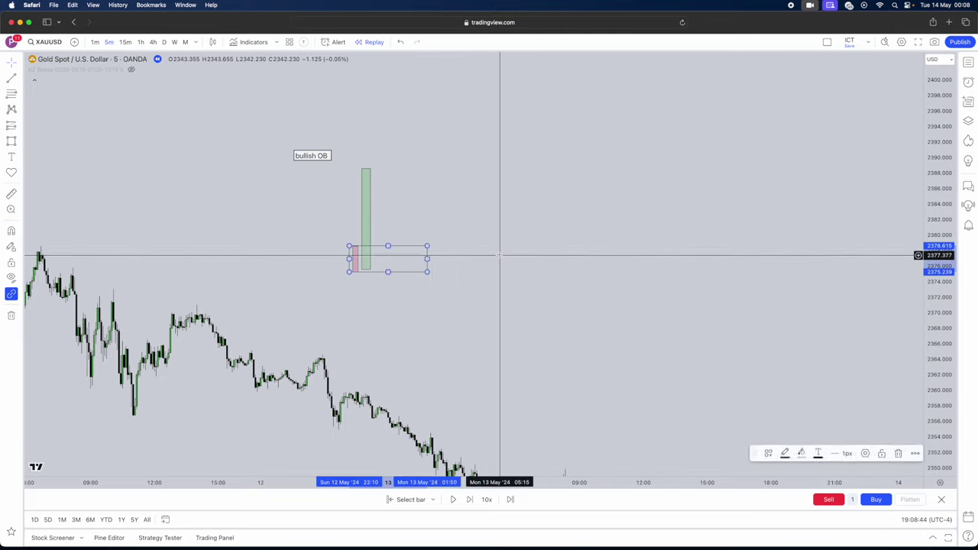
- Draw a small candle rectangle from about 2386.9 to 2383.4 near 09:00 on 13 May and set its background to red
left_click_drag(494, 255, 454, 284)
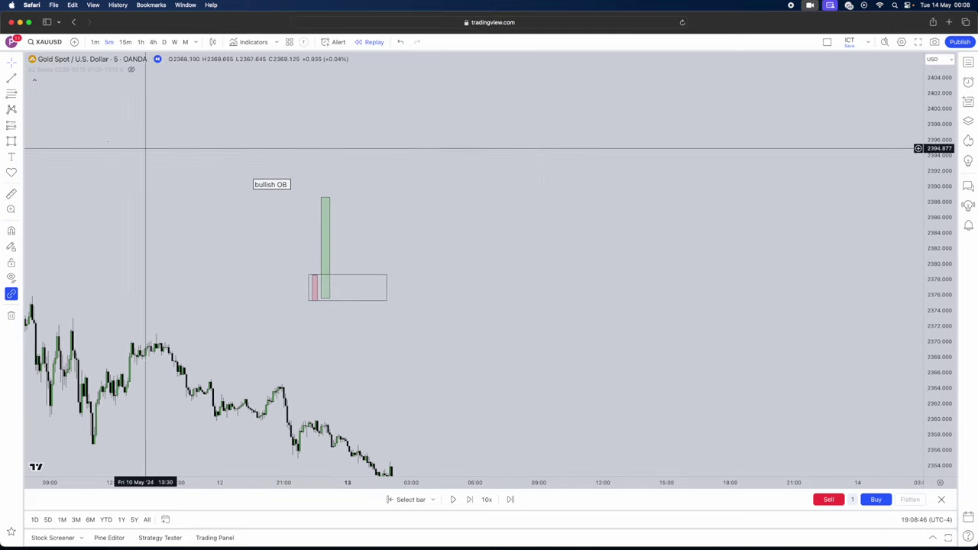
left_click(11, 142)
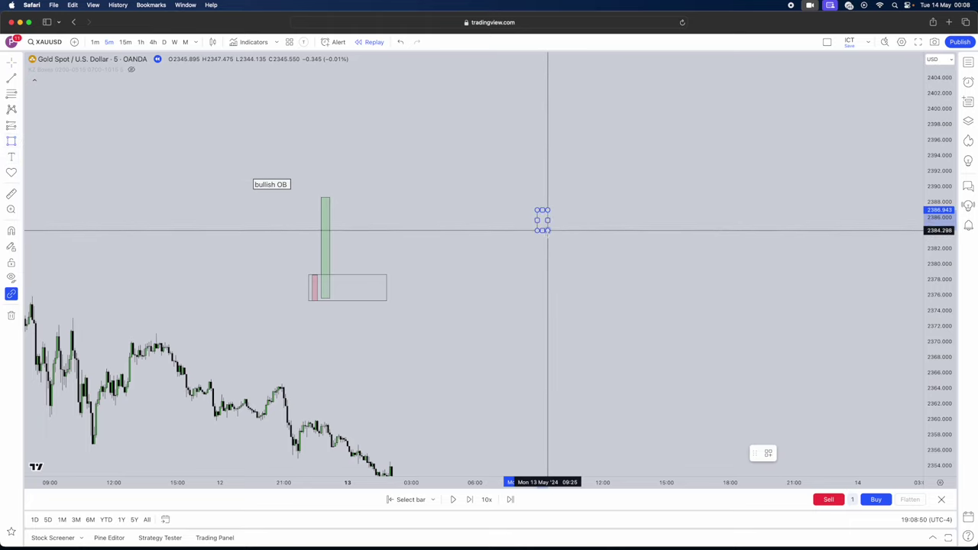
left_click(545, 237)
double_click(544, 237)
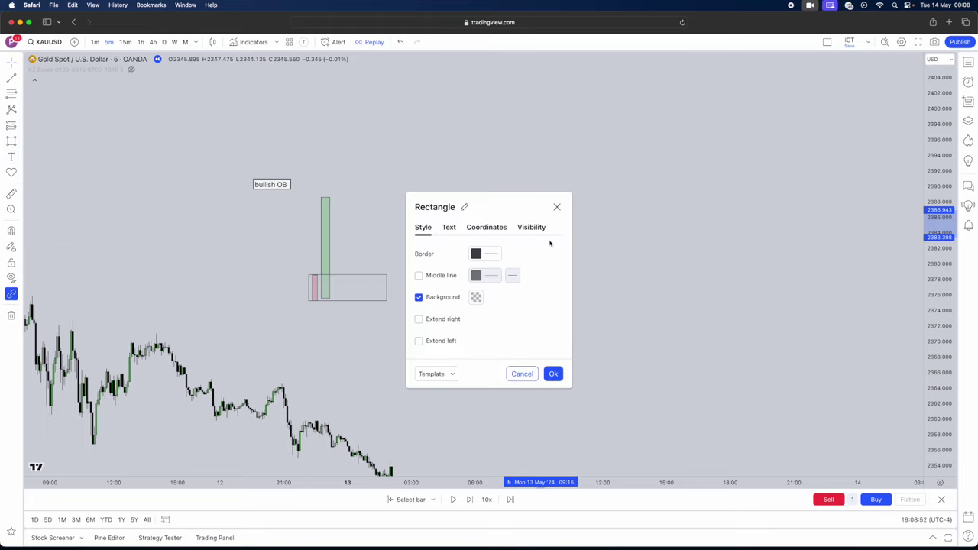
left_click(477, 298)
left_click(480, 327)
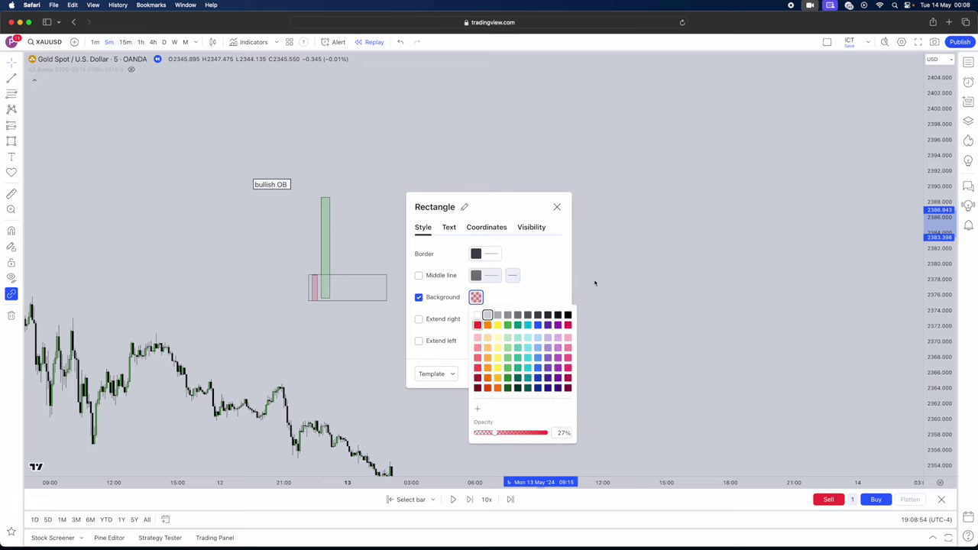
left_click(594, 282)
- Add the text label "Bearish OB" beside the newly drawn red candle
left_click(11, 157)
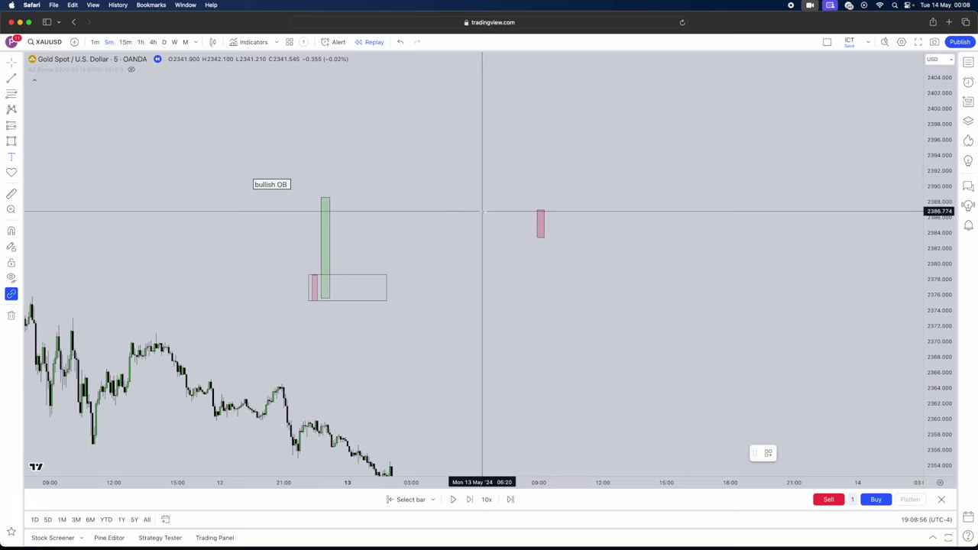
left_click(501, 201)
type("B")
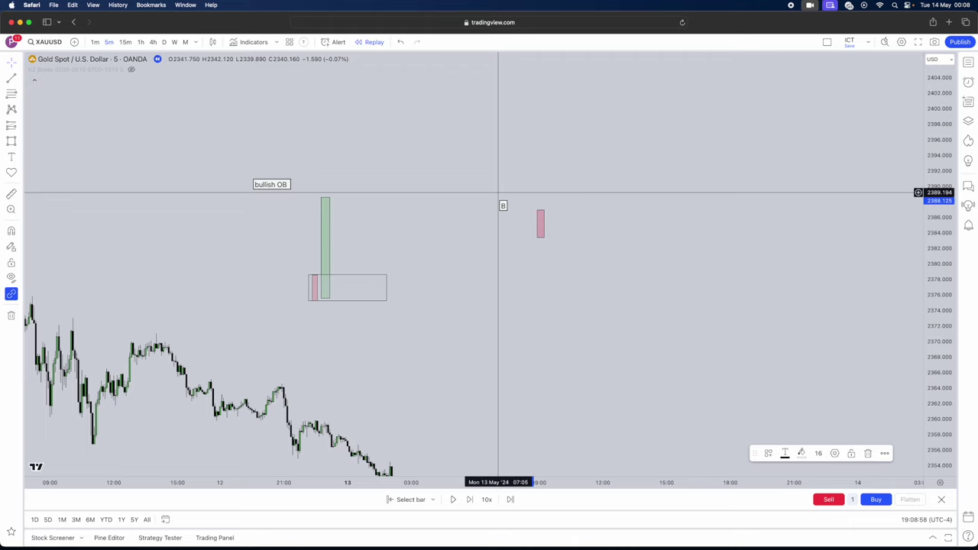
type("earish OB")
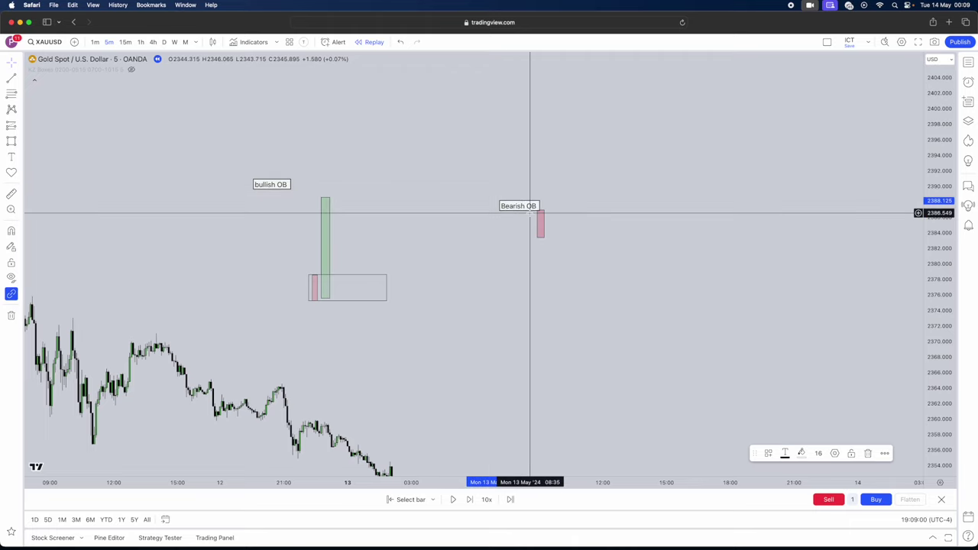
- Raise the "Bearish OB" label slightly and draw a tall red candle rectangle from about 2383.5 to 2371.6 near 09:25 on 13 May
left_click(546, 195)
left_click_drag(537, 204, 535, 196)
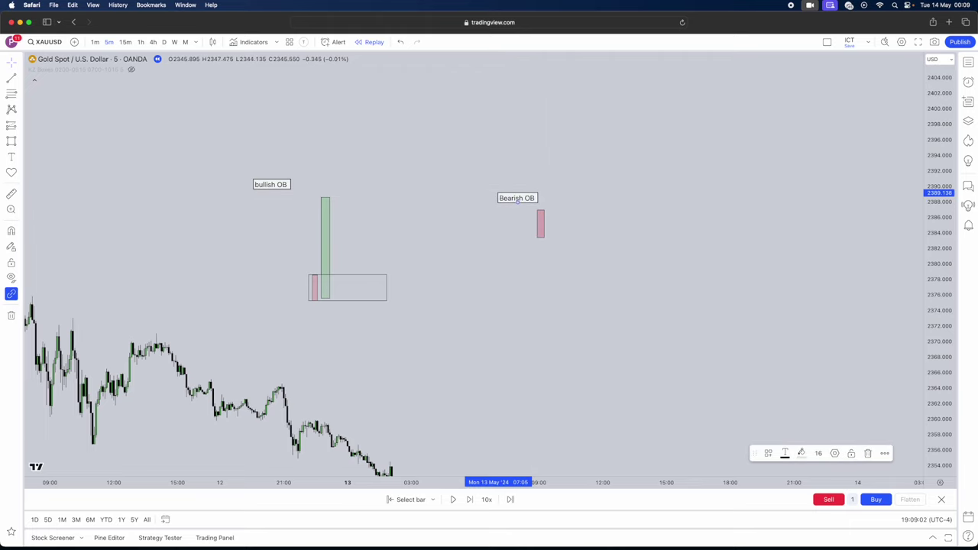
left_click(11, 142)
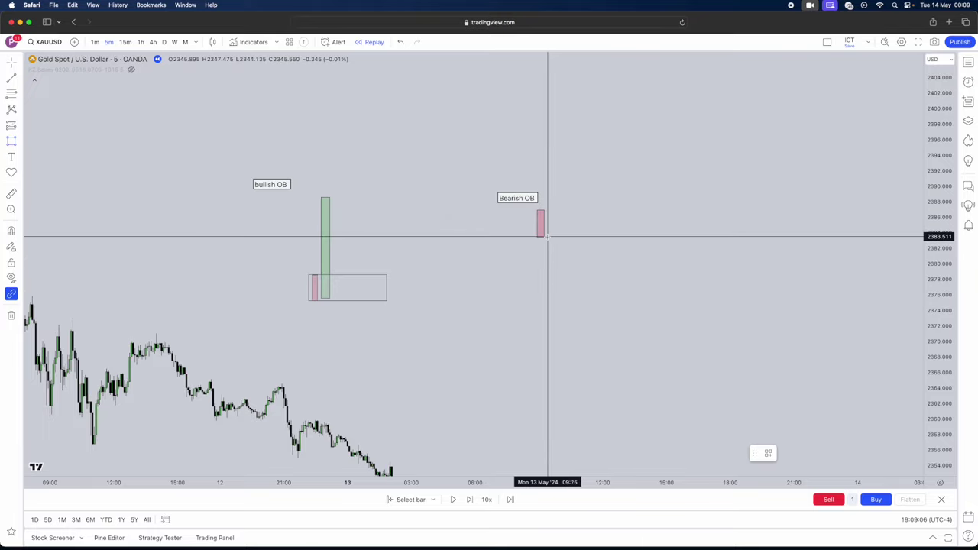
mouse_move(547, 237)
left_mouse_down()
mouse_move(570, 302)
mouse_move(568, 330)
mouse_move(558, 328)
left_mouse_up()
double_click(558, 328)
key("Escape")
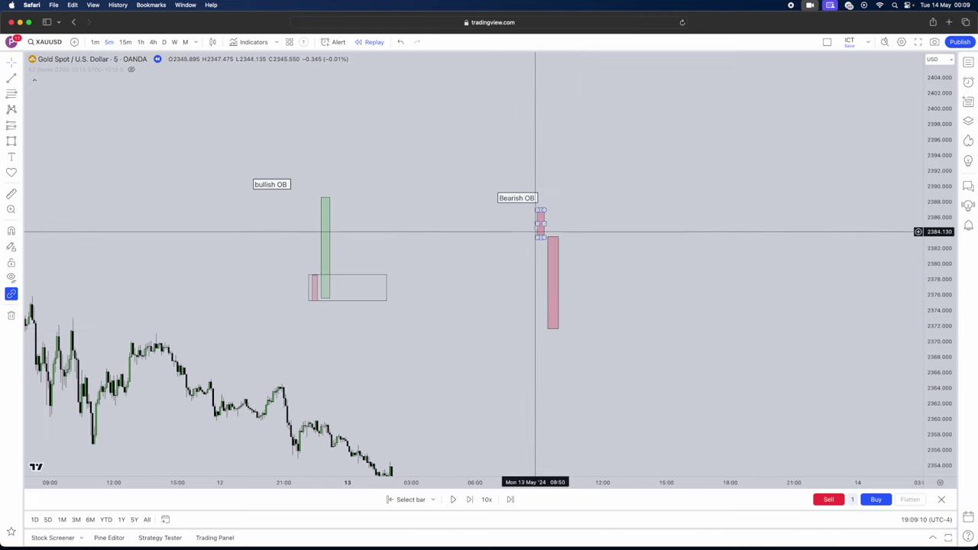
- Change the background of the small candle rectangle under the "Bearish OB" label to green
left_click(541, 237)
double_click(541, 238)
left_click(476, 297)
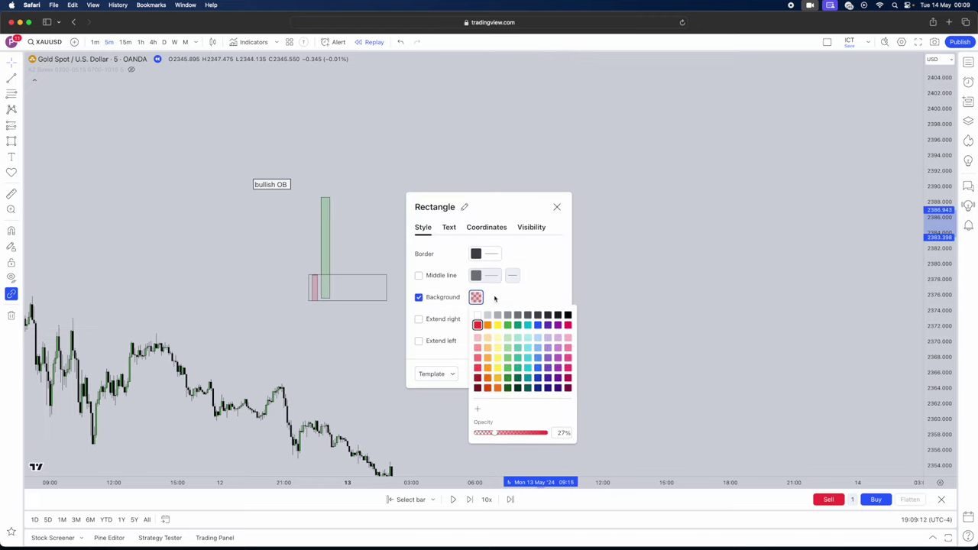
left_click(507, 325)
left_click(581, 243)
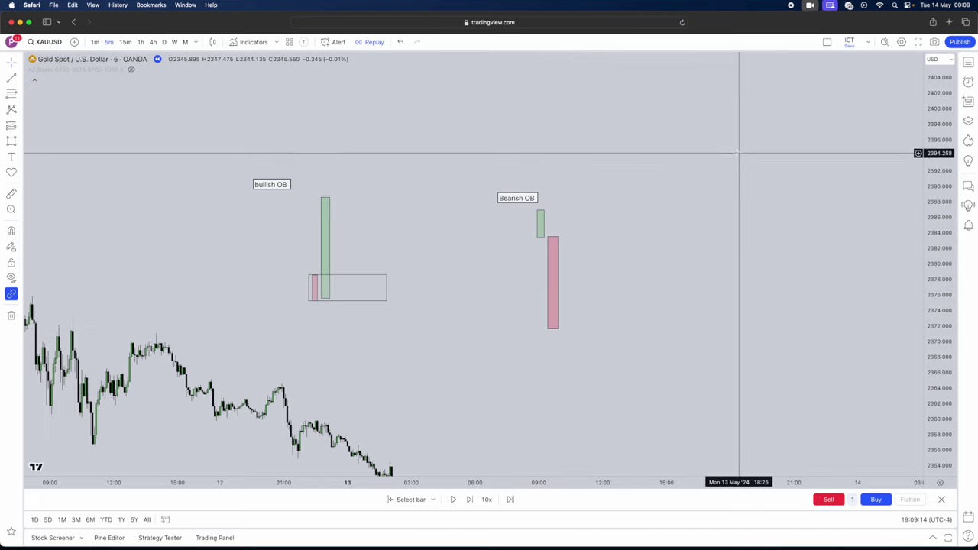
- Move the tall red candle up to span about 2384.1 to 2372.2 and nudge the "Bearish OB" label slightly higher
scroll(722, 156, "up", 1)
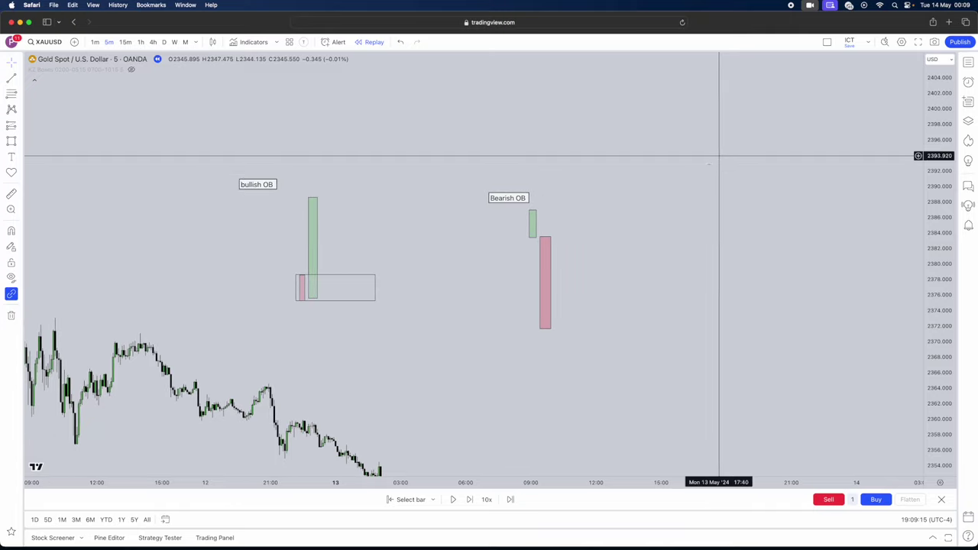
left_click(550, 272)
left_click_drag(549, 270, 547, 265)
left_click(629, 254)
left_click_drag(517, 199, 516, 195)
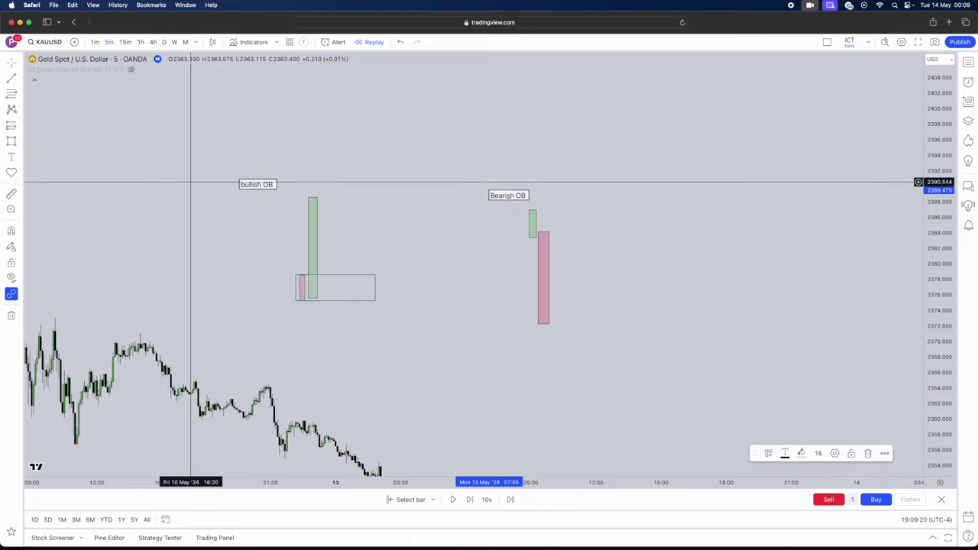
- Draw a rectangle over the small green candle's range, about 2387.1 to 2383.4, ending near 15:20 on 13 May, with a light grey background
left_click(11, 141)
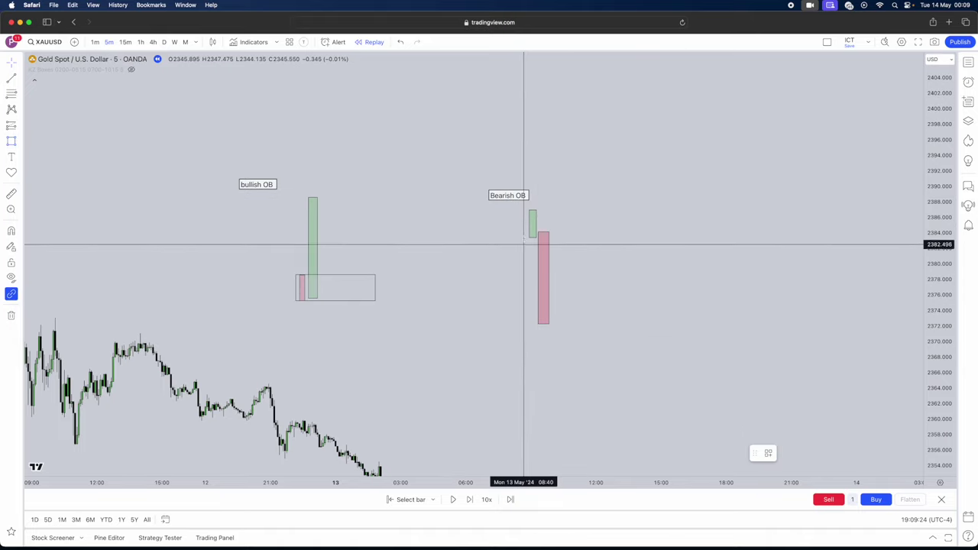
mouse_move(530, 209)
left_mouse_down()
mouse_move(662, 246)
mouse_move(668, 237)
left_mouse_up()
double_click(663, 234)
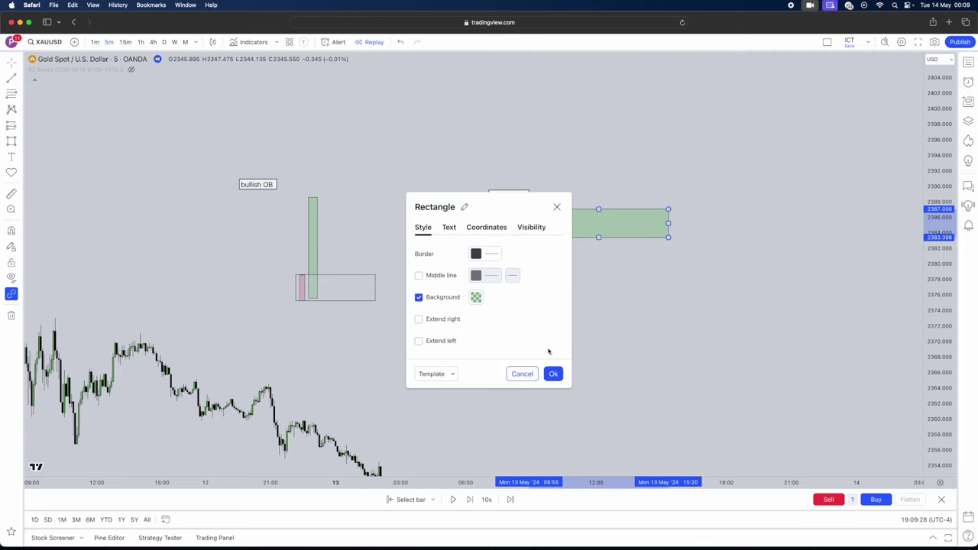
left_click(480, 297)
left_click(488, 314)
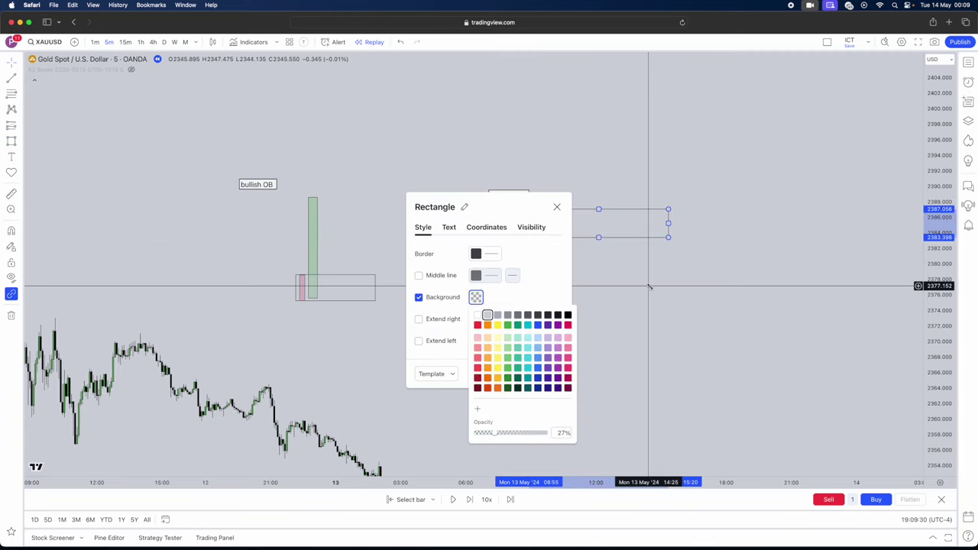
left_click(649, 286)
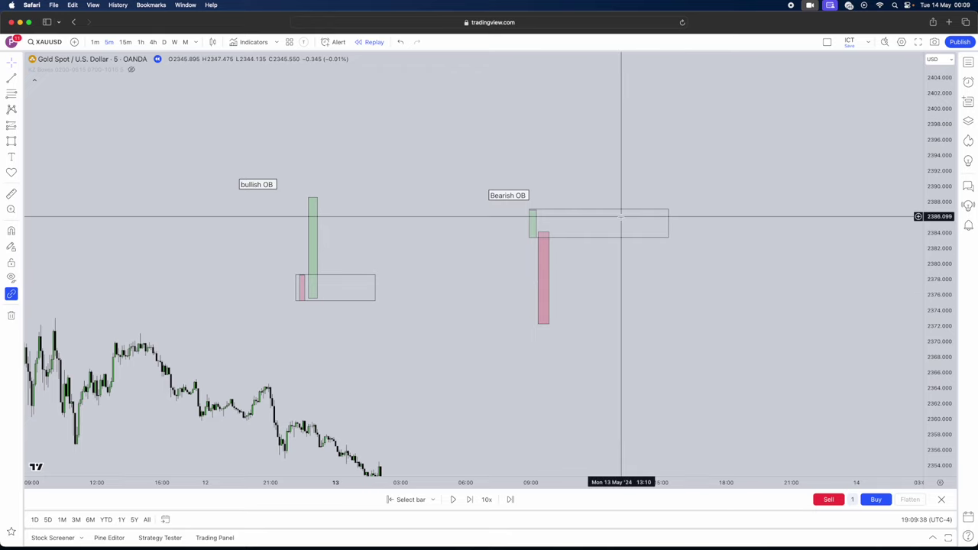
- Add a two-line text note above the bearish drawing: "probable orderblock" and "displacement (FVG) created after the actual order block"
left_click(11, 157)
left_click(598, 98)
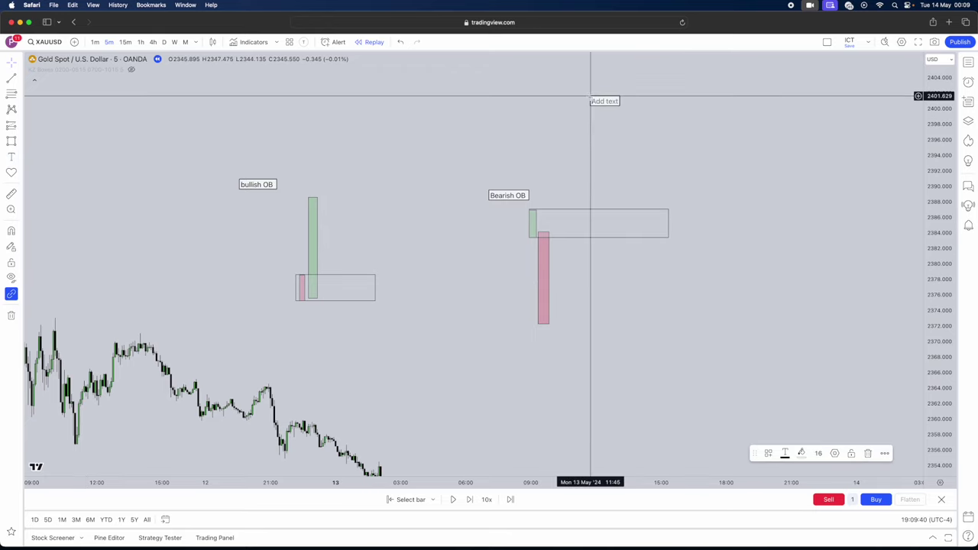
type("plo")
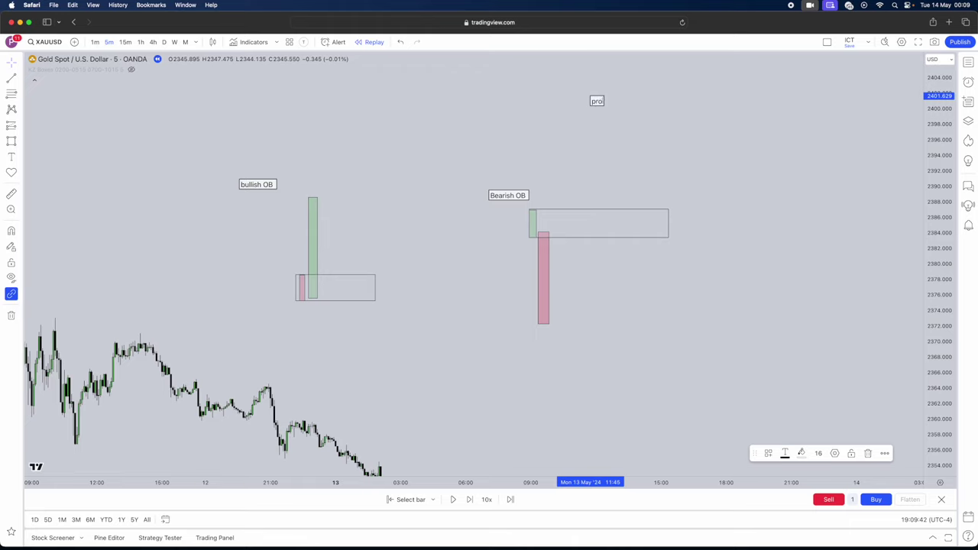
type("bable orderblock")
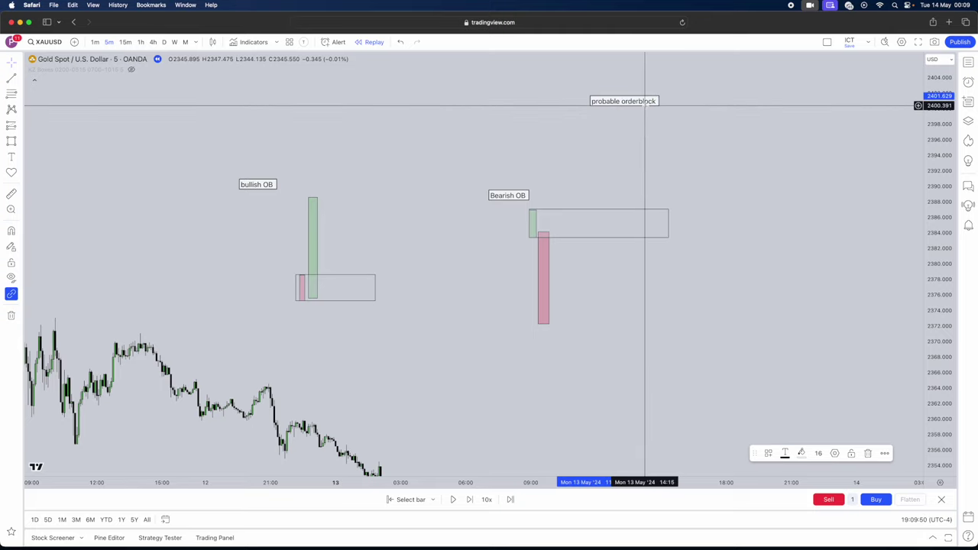
key("Return")
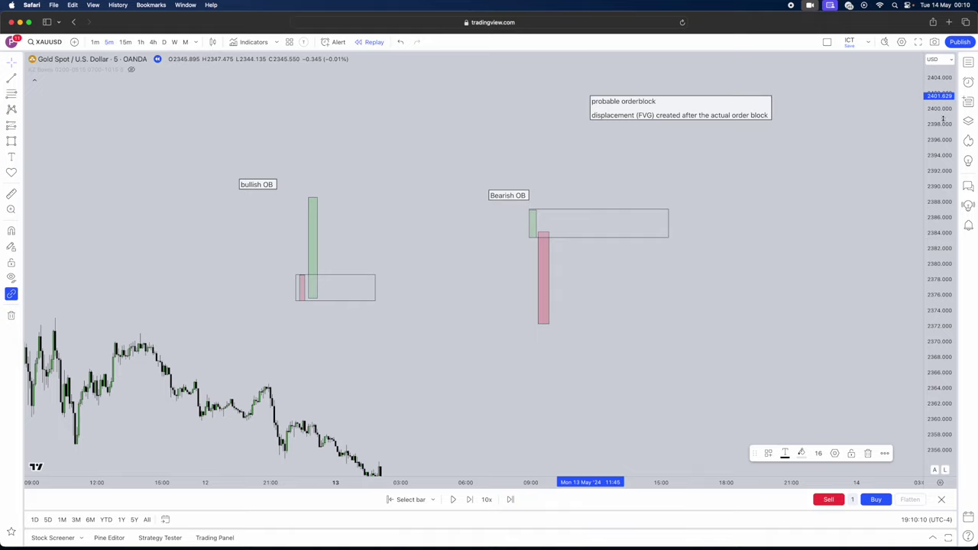
left_click(816, 219)
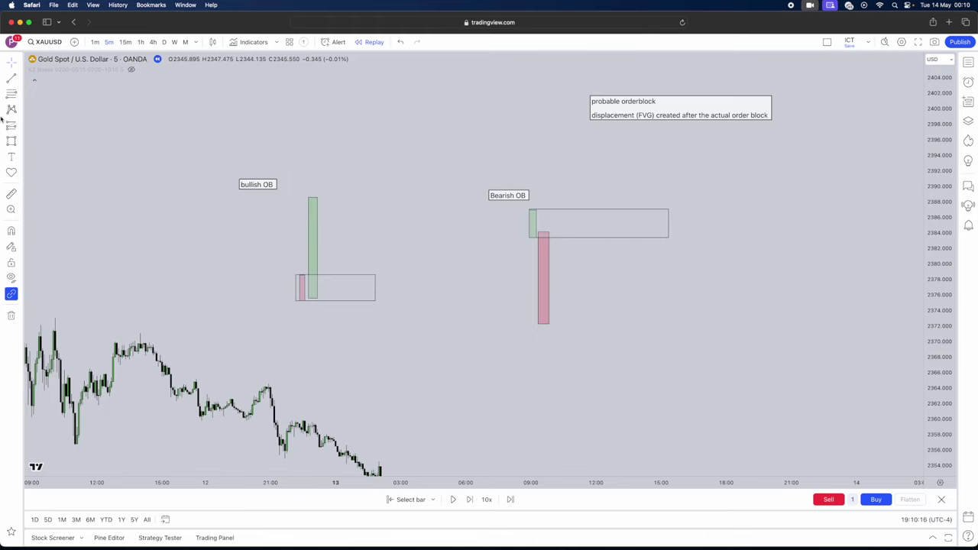
- Draw a rectangle extending from the tall green candle, from about 2386.4 to 2380.4, and delete it
left_click(12, 140)
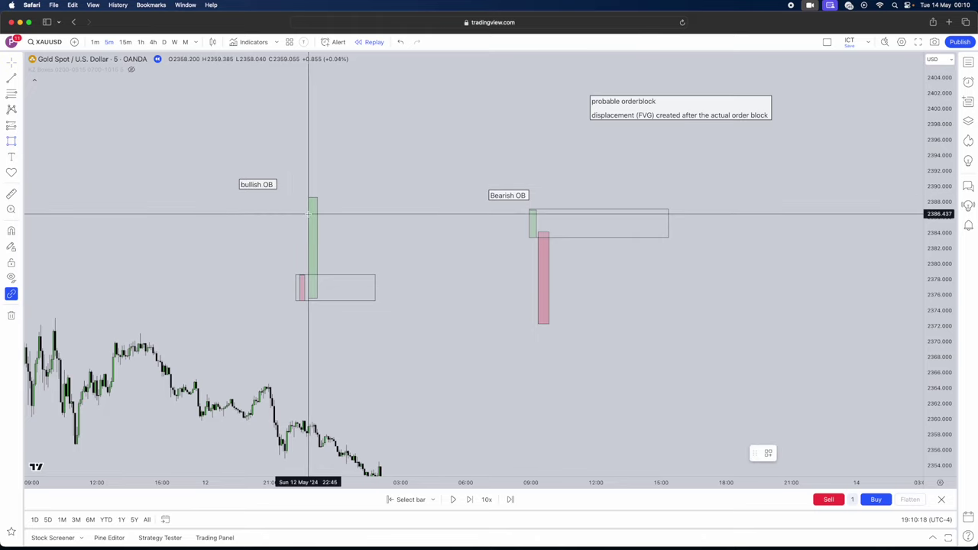
left_click(308, 214)
left_click(393, 261)
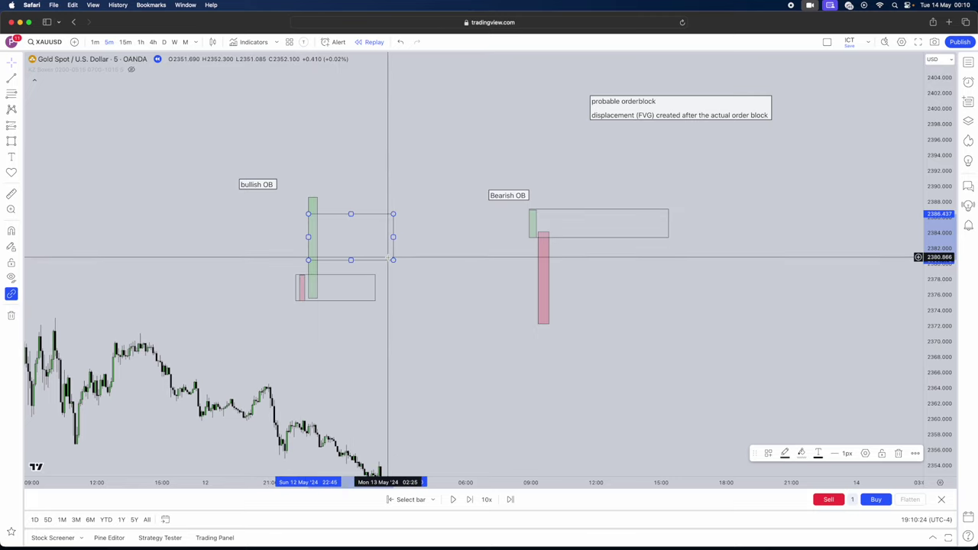
key("Delete")
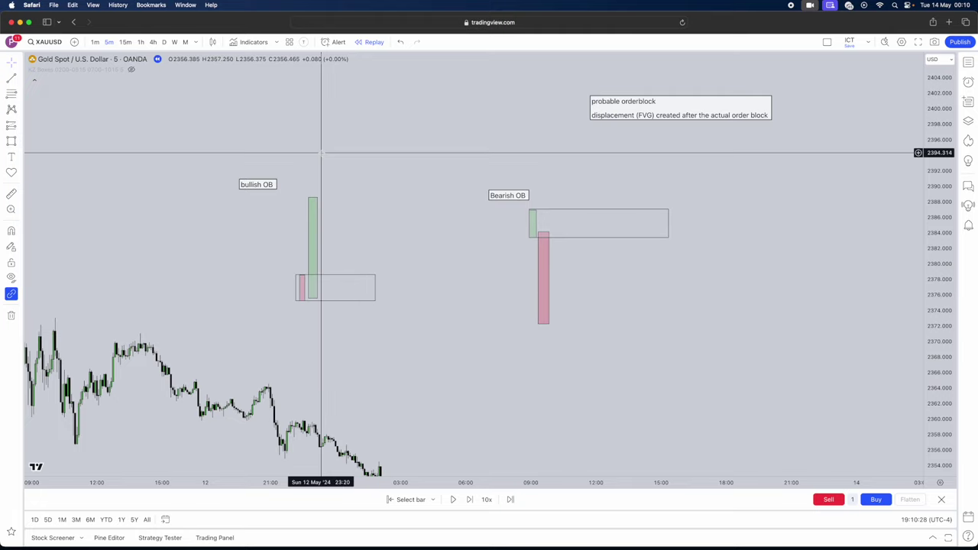
- Lower the bullish green candle's upper end to about 2379.1 and draw a small green candle beside it from about 2379.3 to 2378.2
left_click_drag(312, 197, 313, 270)
left_click(21, 142)
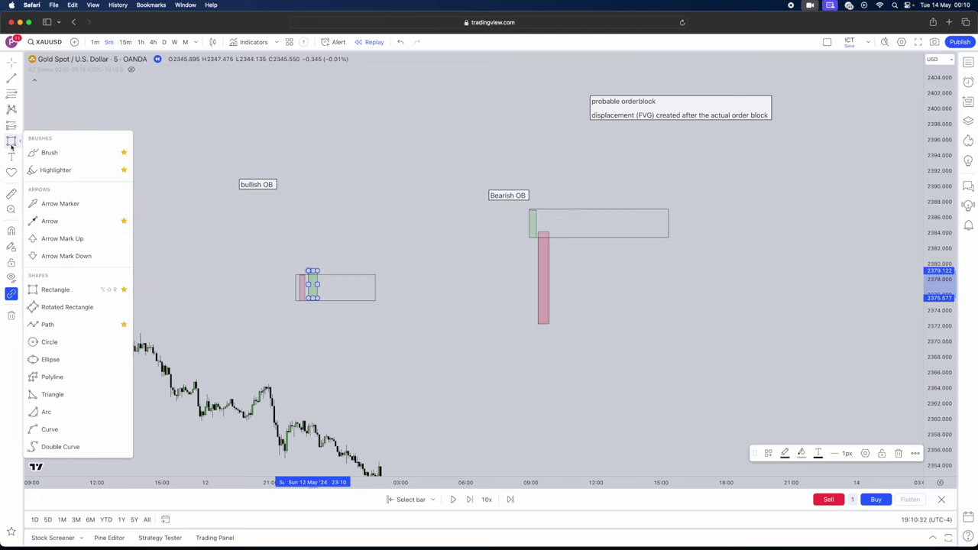
left_click(54, 286)
left_click(319, 271)
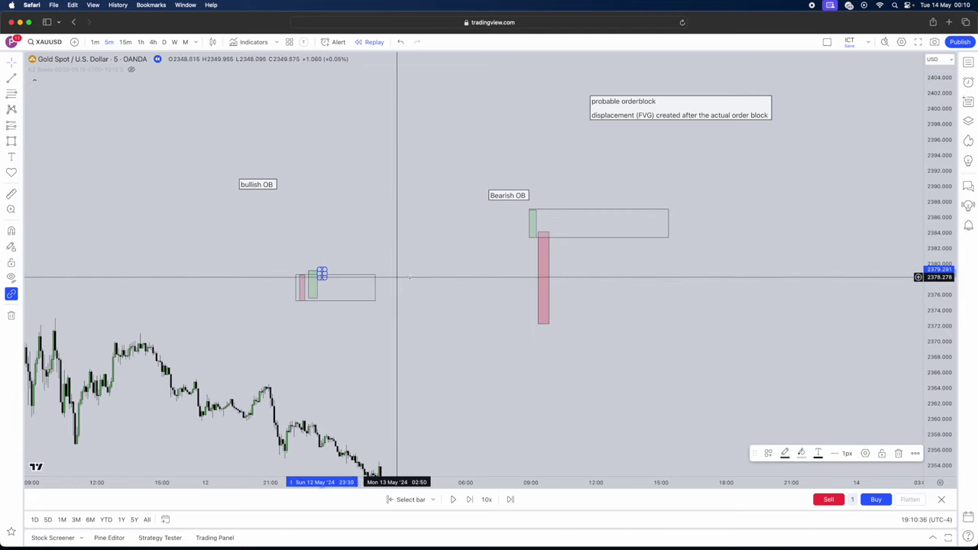
double_click(322, 274)
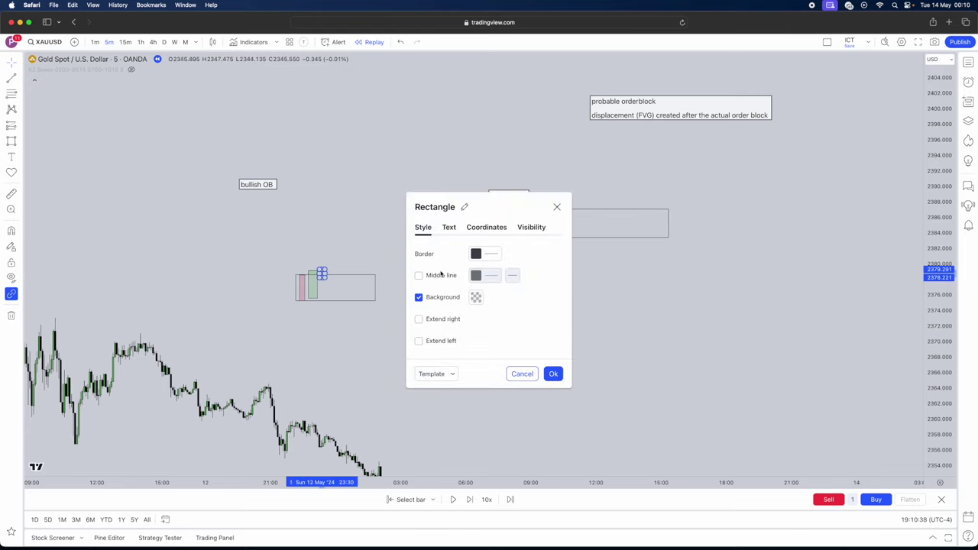
left_click(475, 299)
left_click(507, 327)
left_click(305, 197)
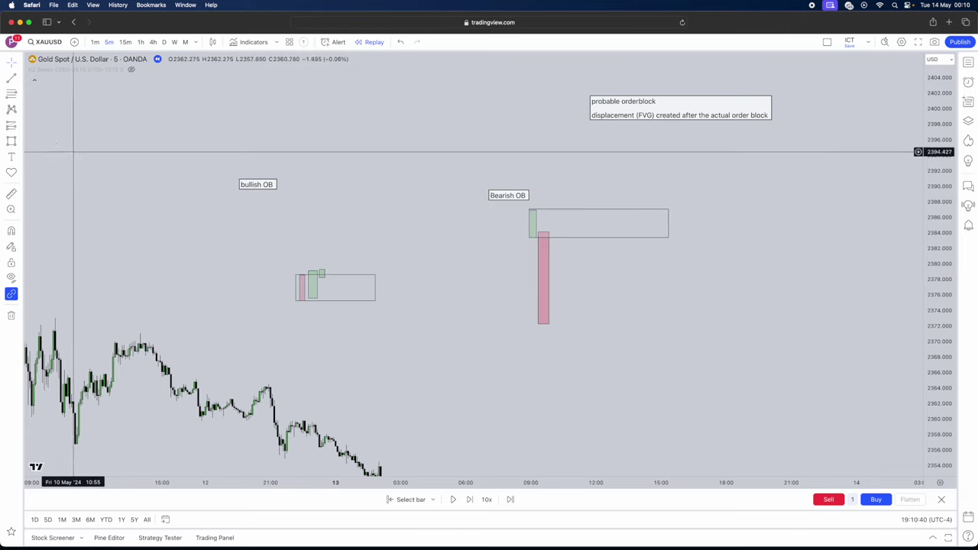
- Draw three more small green candles stepping upward after the first one, reaching about 2382.5
left_click(11, 141)
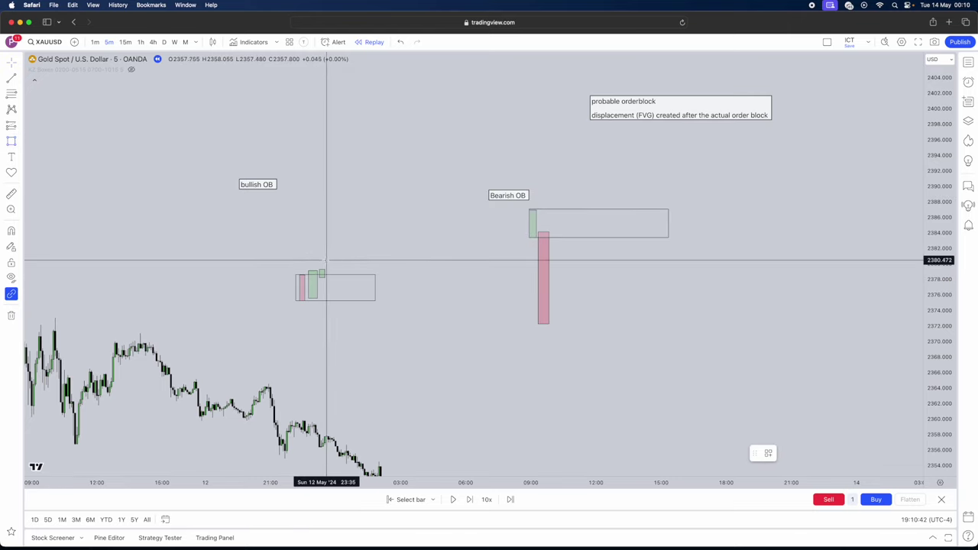
left_click_drag(327, 261, 327, 272)
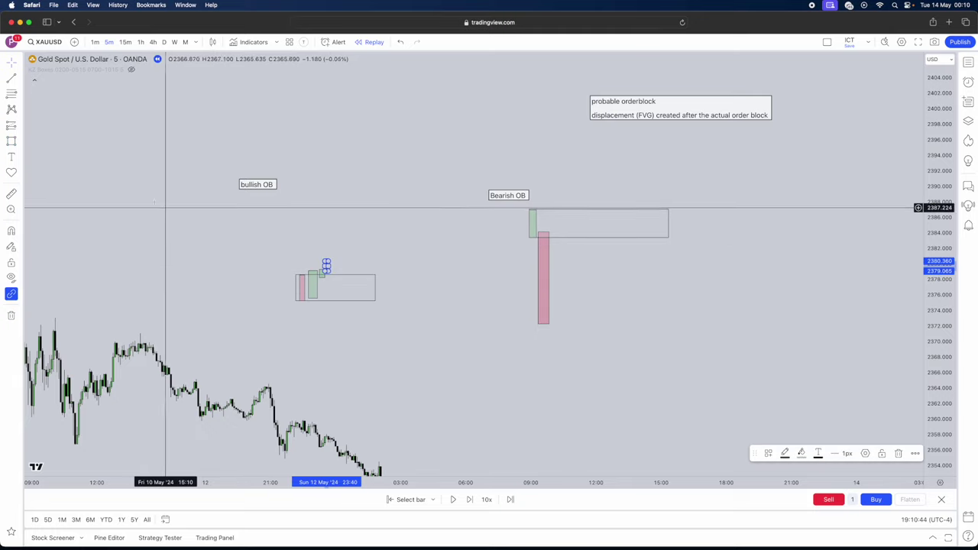
left_click(338, 254)
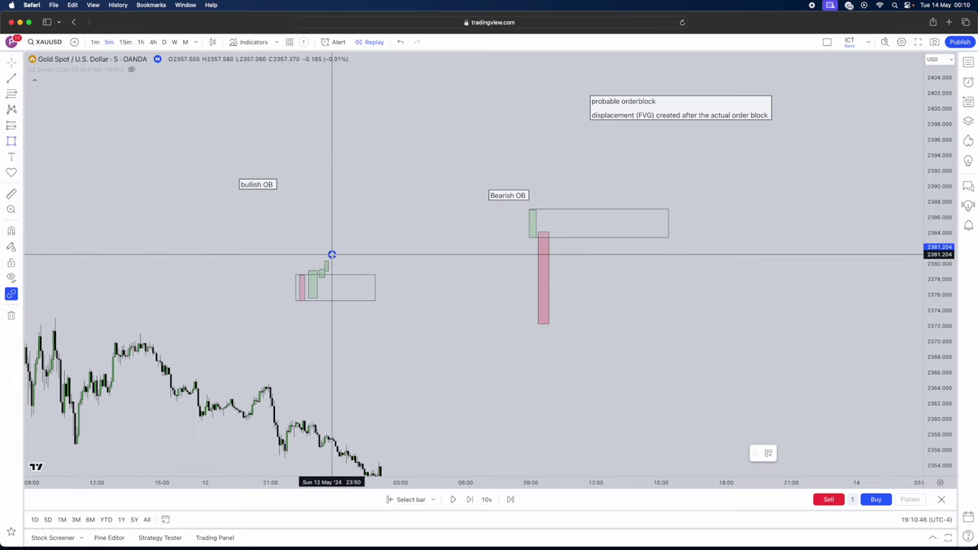
left_click(331, 254)
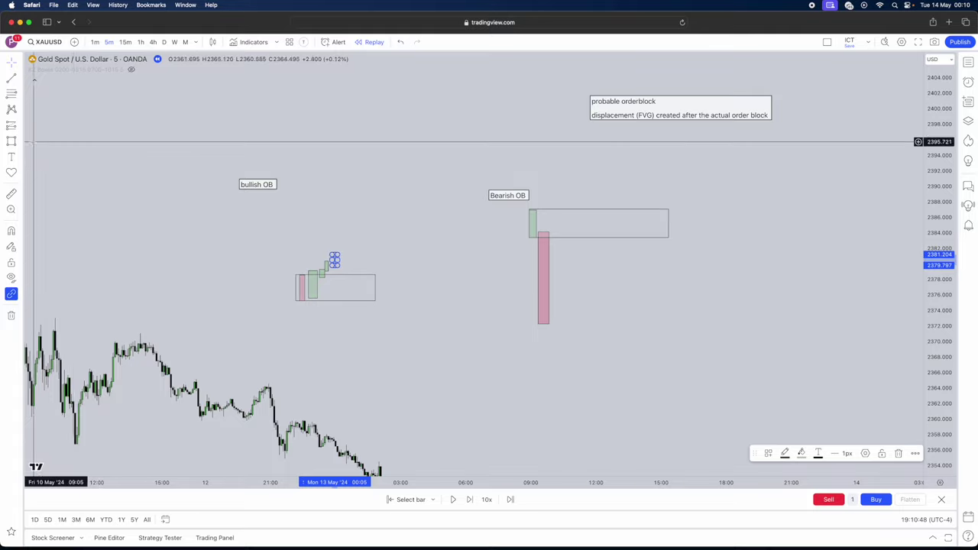
left_click(11, 141)
left_click(340, 245)
left_click(341, 251)
left_click(448, 257)
- Delete the small stepping green candles and stretch the bullish green candle's upper end to about 2389.5
left_click(334, 260)
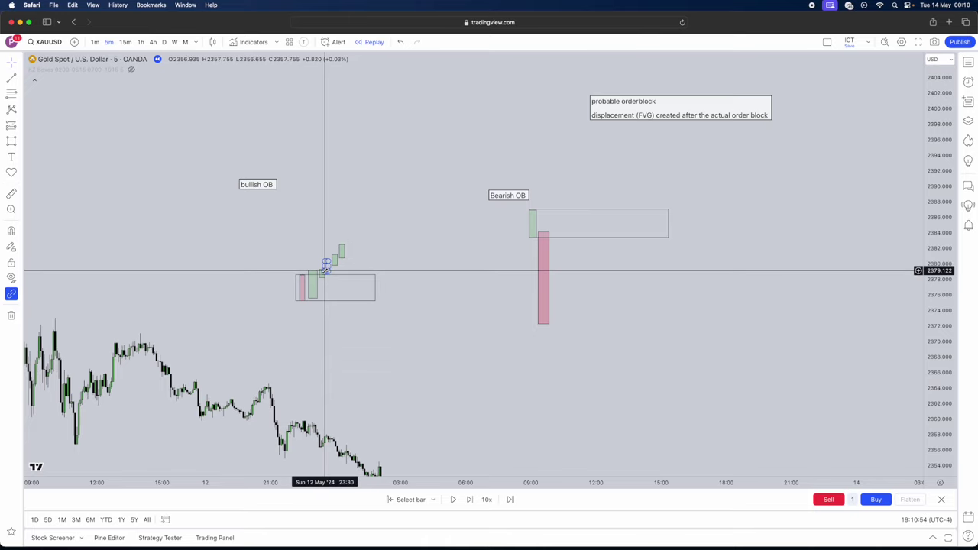
left_click(323, 269)
key("Delete")
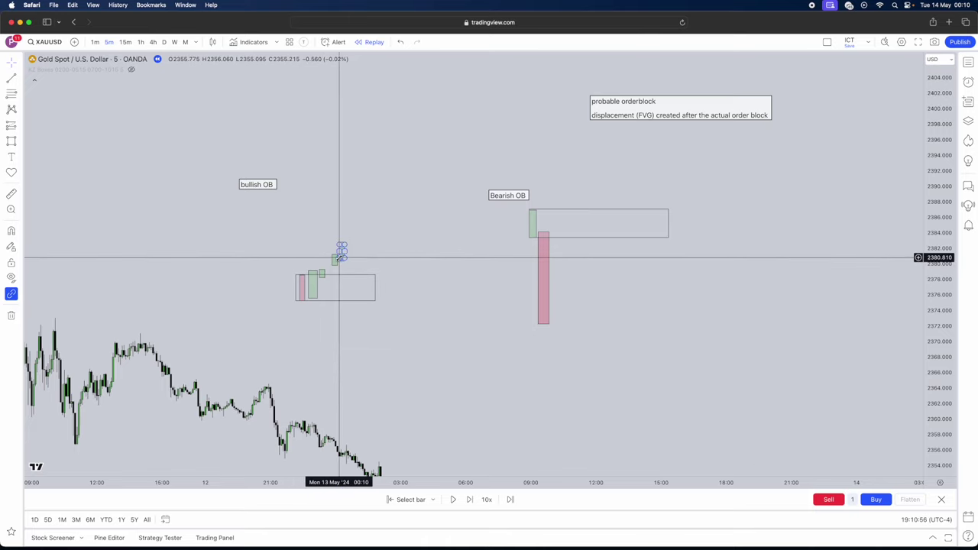
left_click_drag(339, 257, 314, 190)
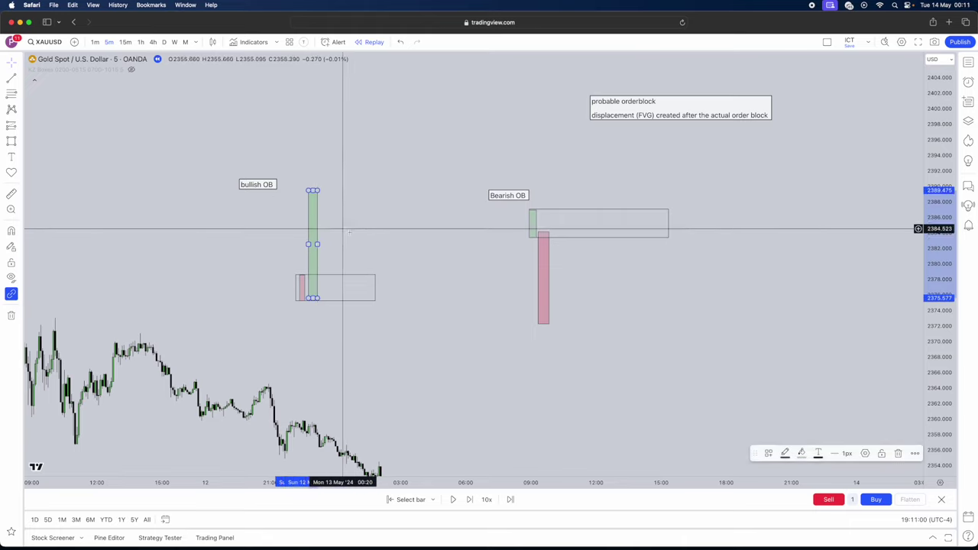
left_click(344, 229)
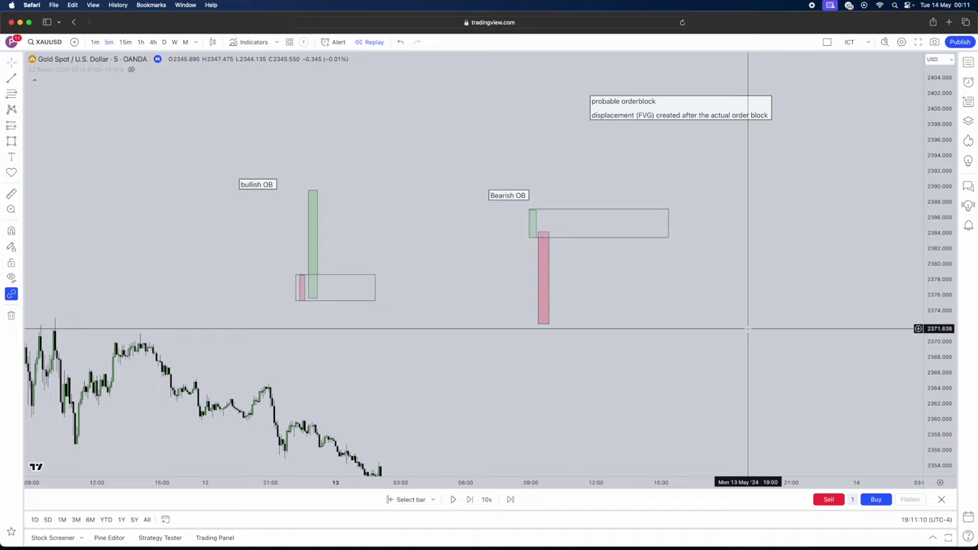
- Draw a horizontal trend line under the 13 May lows at about 2339.171, starting from the 05:45 candle
scroll(748, 329, "down", 5)
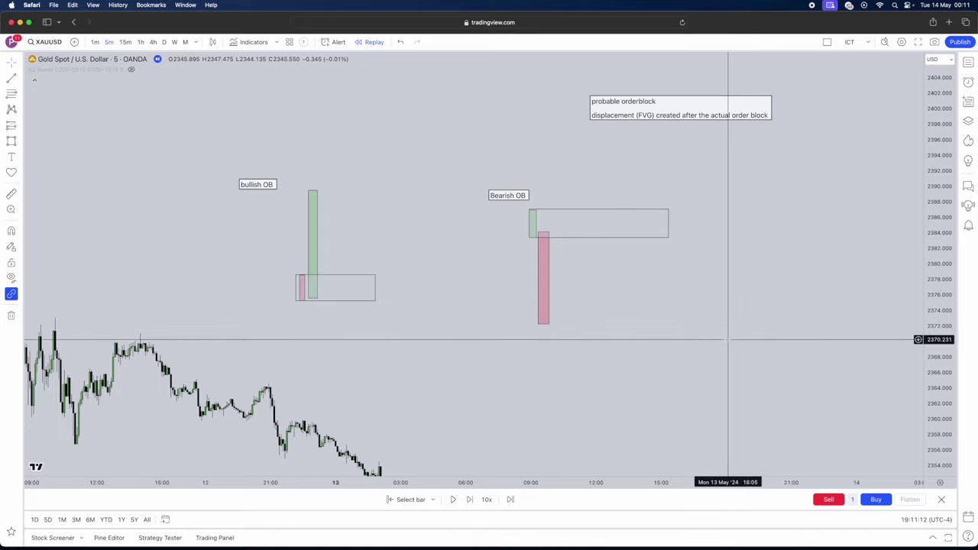
scroll(581, 222, "up", 5)
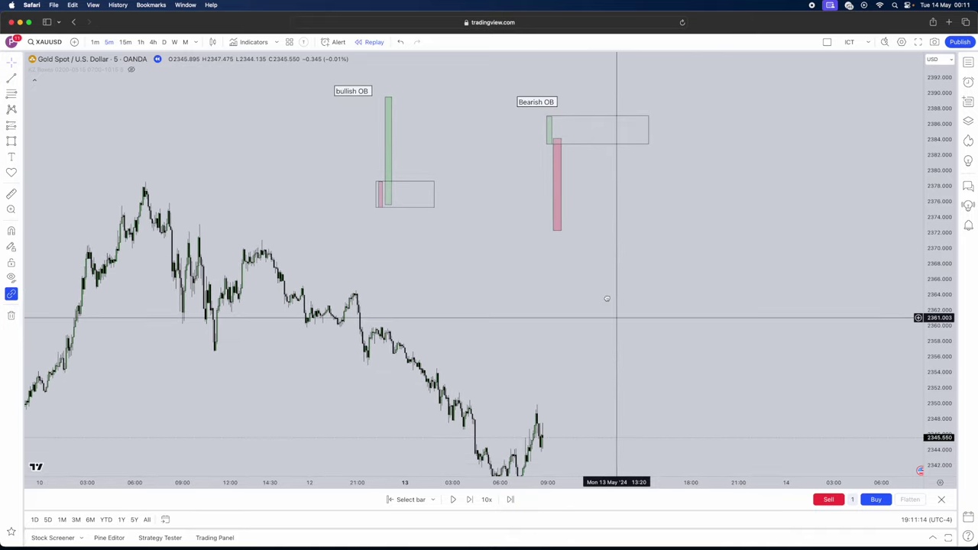
scroll(594, 234, "up", 2)
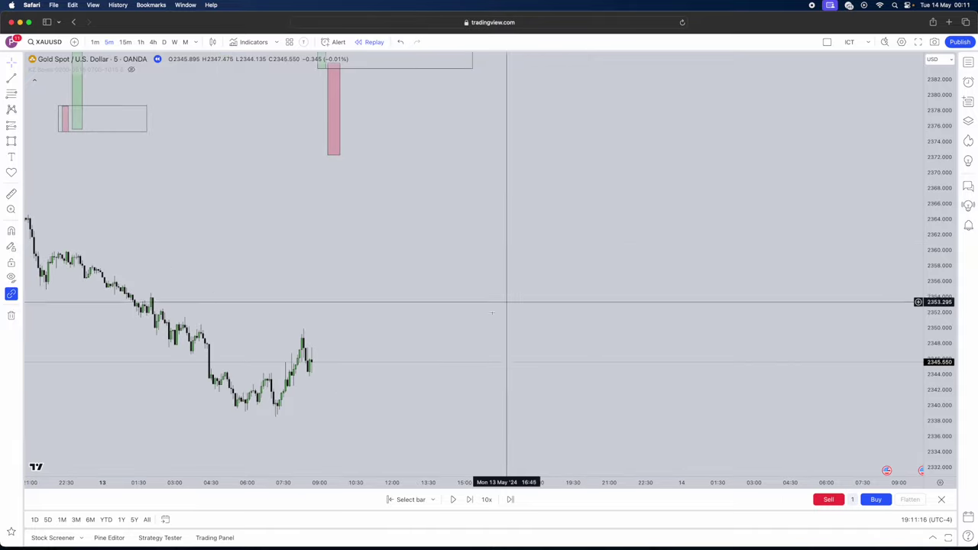
left_click_drag(502, 311, 588, 284)
scroll(589, 284, "down", 1)
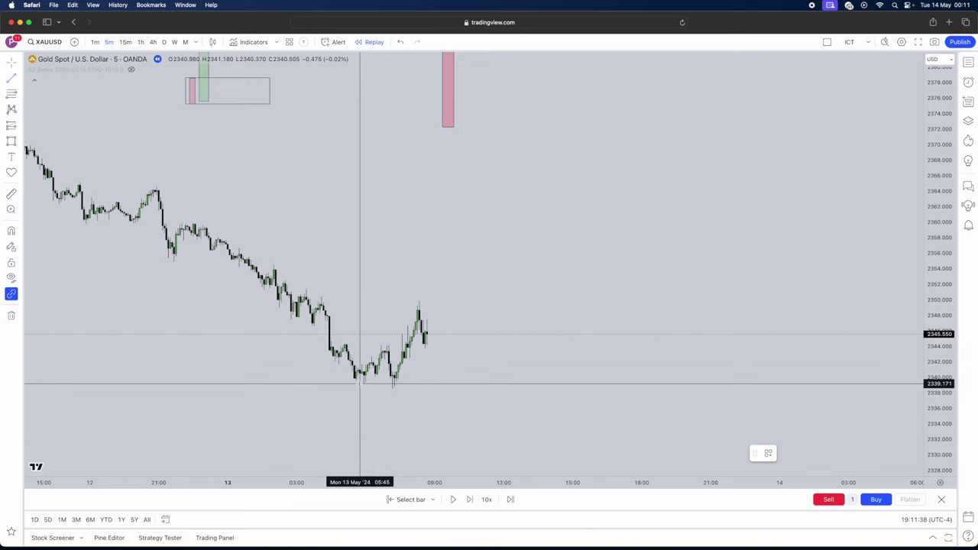
left_click(452, 384)
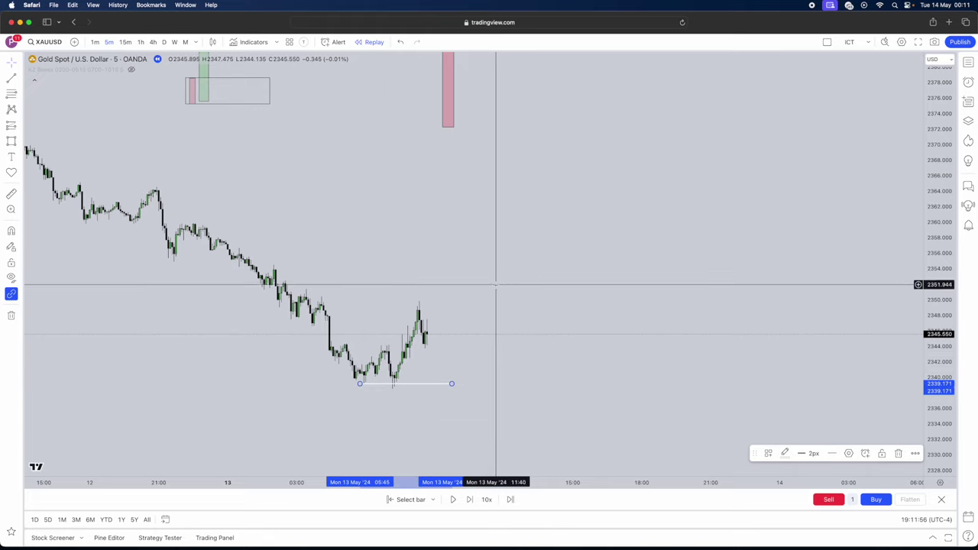
scroll(496, 285, "up", 2)
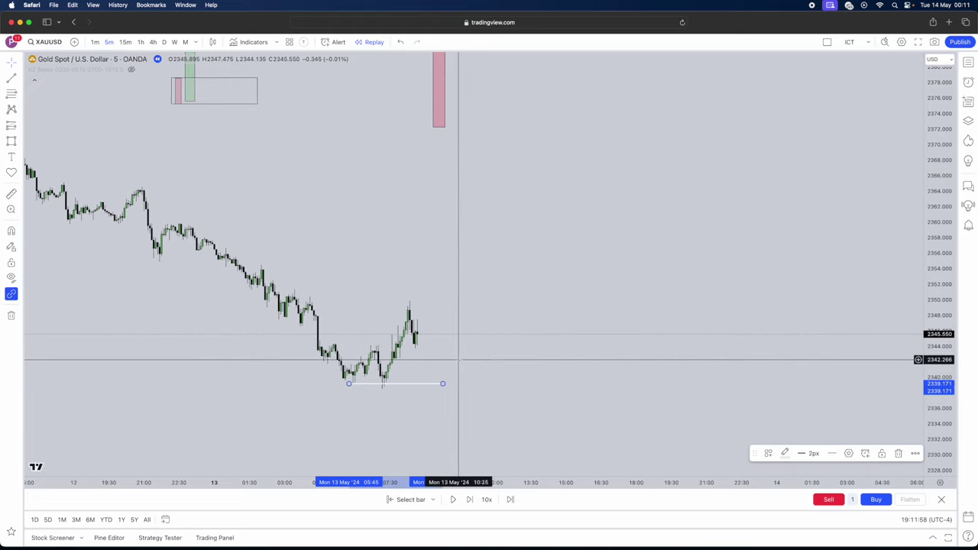
left_click(398, 441)
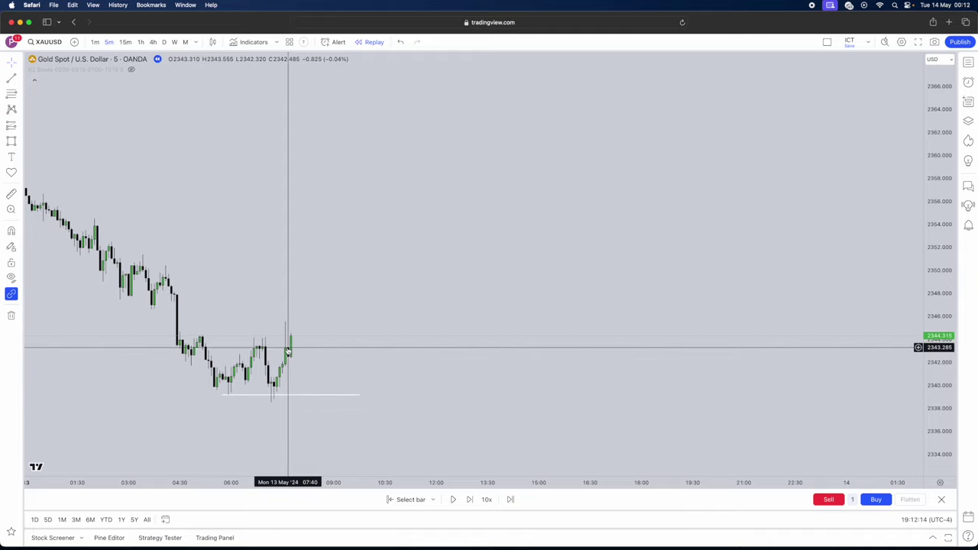
left_click(11, 141)
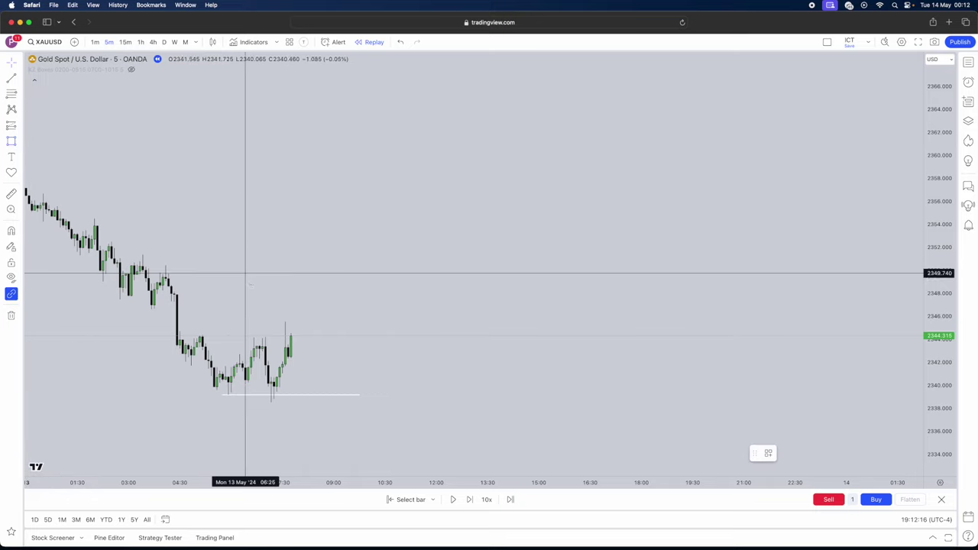
left_click(280, 345)
left_click(311, 337)
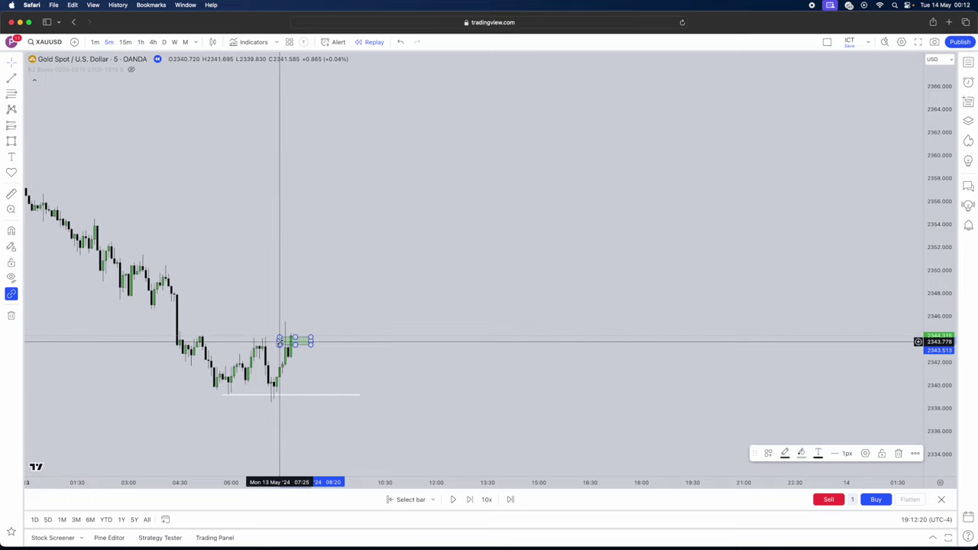
left_click_drag(277, 340, 283, 340)
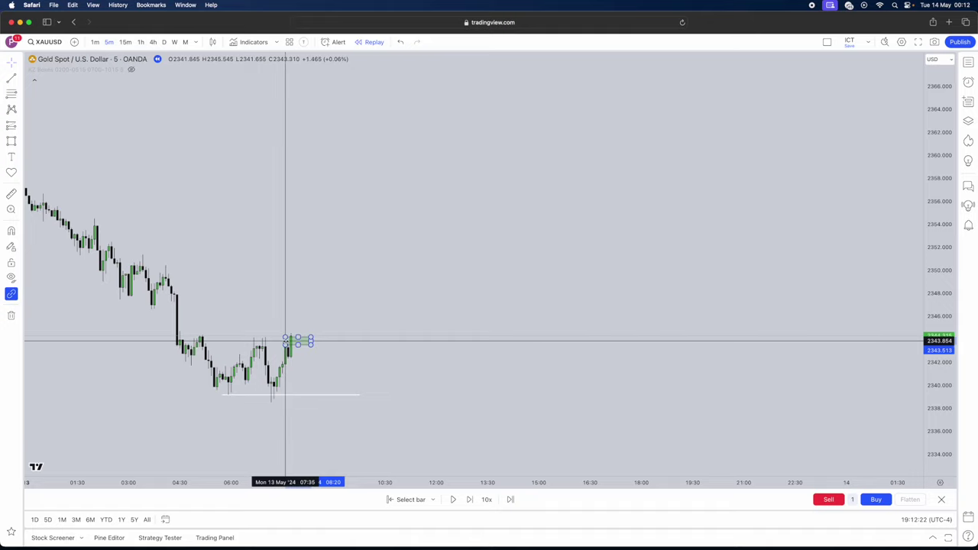
left_click(338, 296)
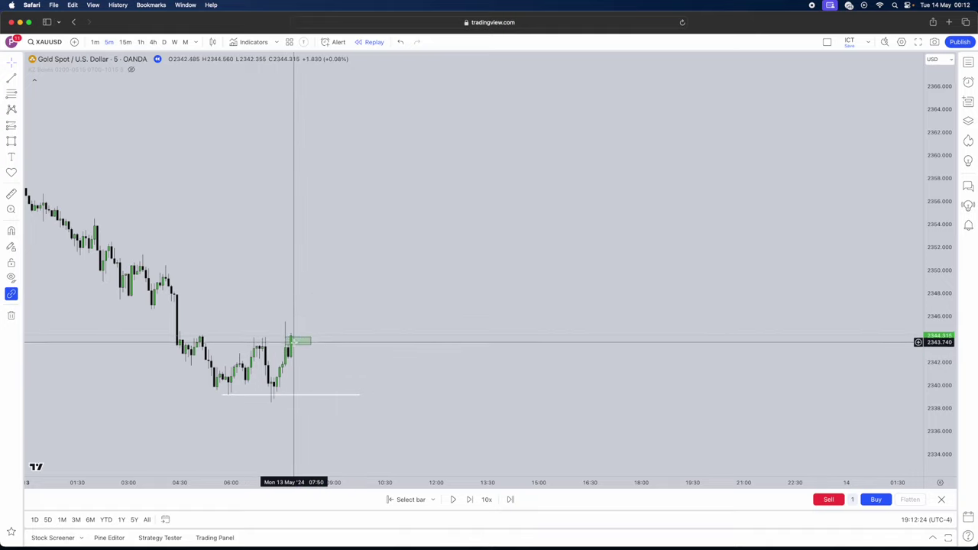
key("Delete")
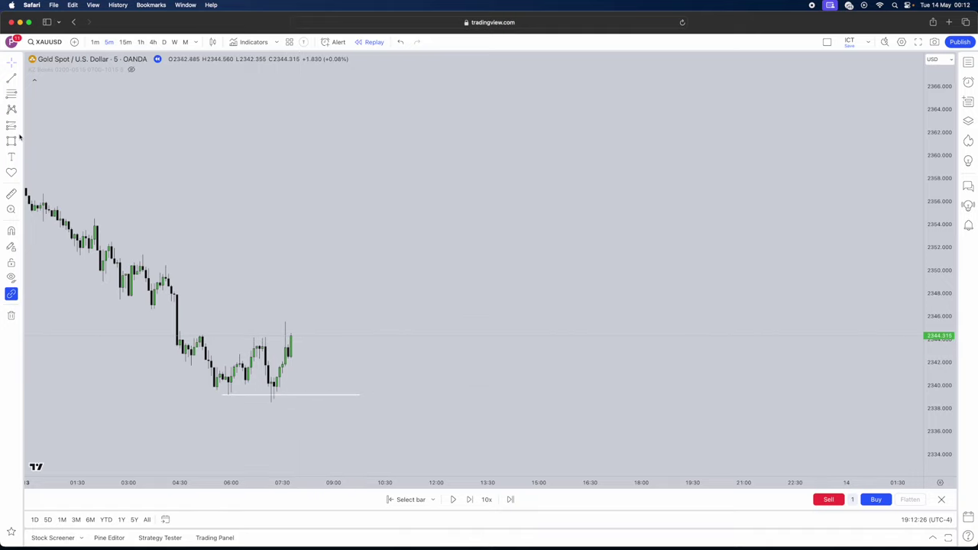
- Mark the order block with a grey rectangle from about 2343.5 to 2342.4, spanning 07:35 to 10:05
left_click(12, 141)
left_click(285, 344)
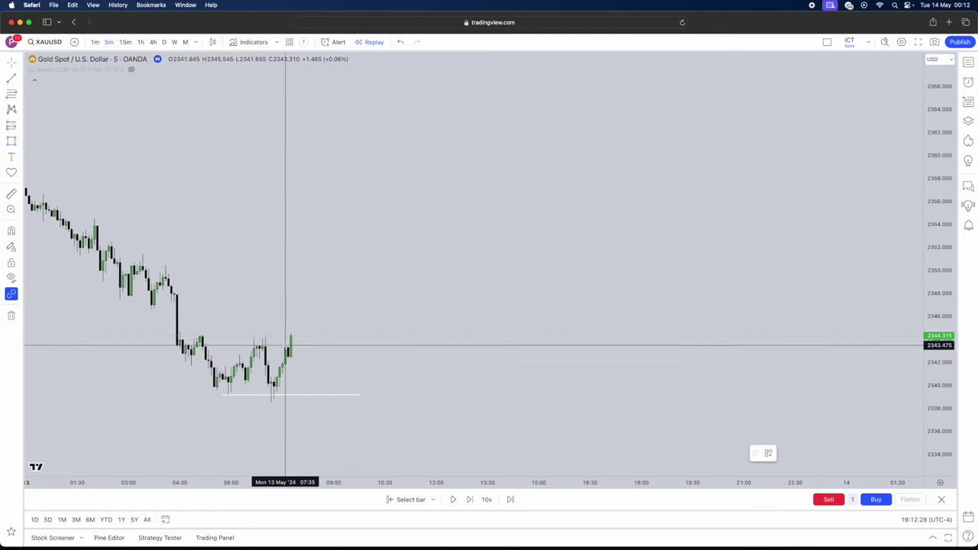
left_click(371, 357)
double_click(370, 352)
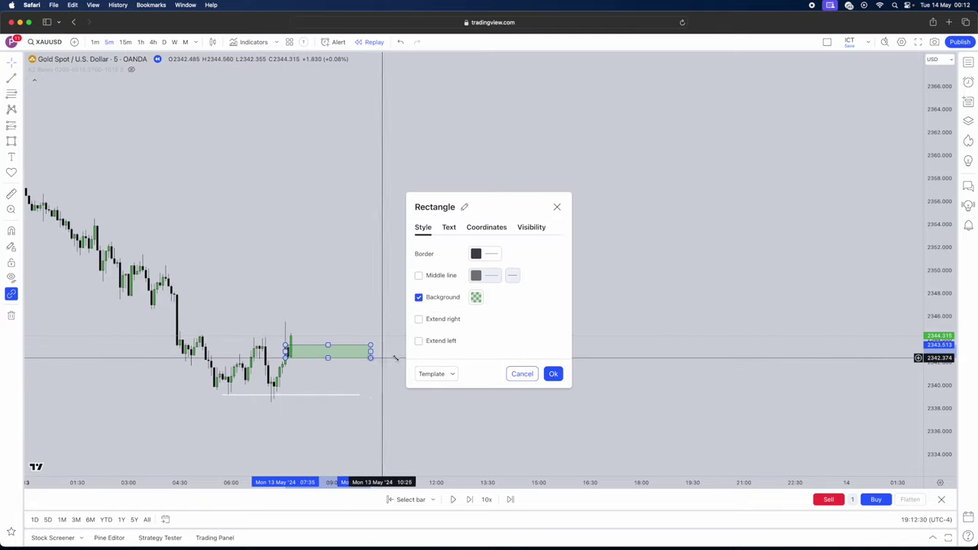
left_click(477, 297)
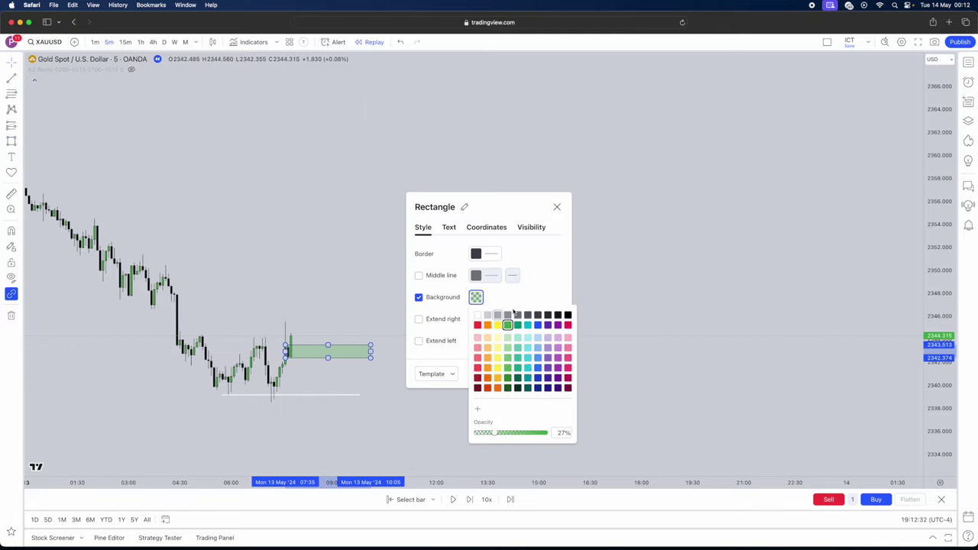
left_click(508, 314)
left_click(179, 228)
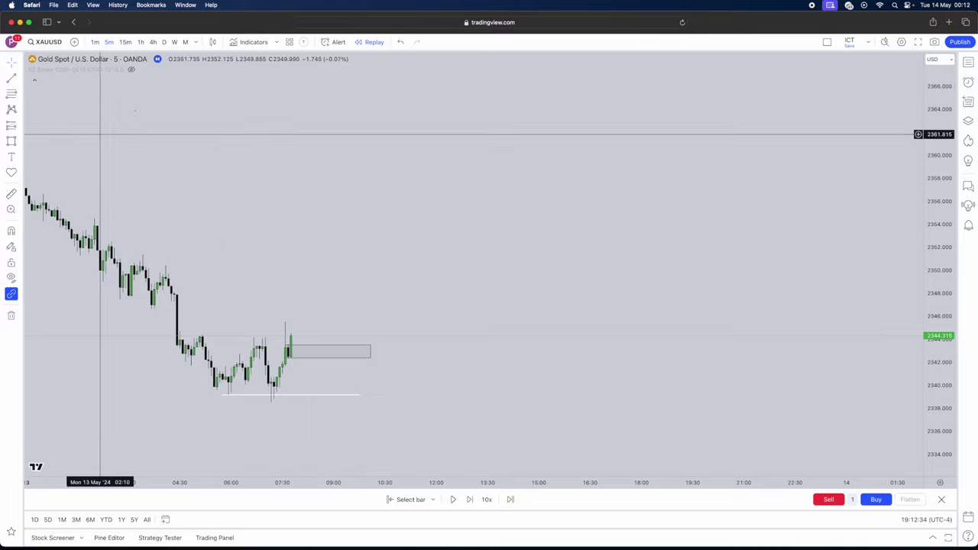
- Advance the replay by two bars and place a long position with its entry at the order block's upper edge, about 2343.475
left_click(471, 499)
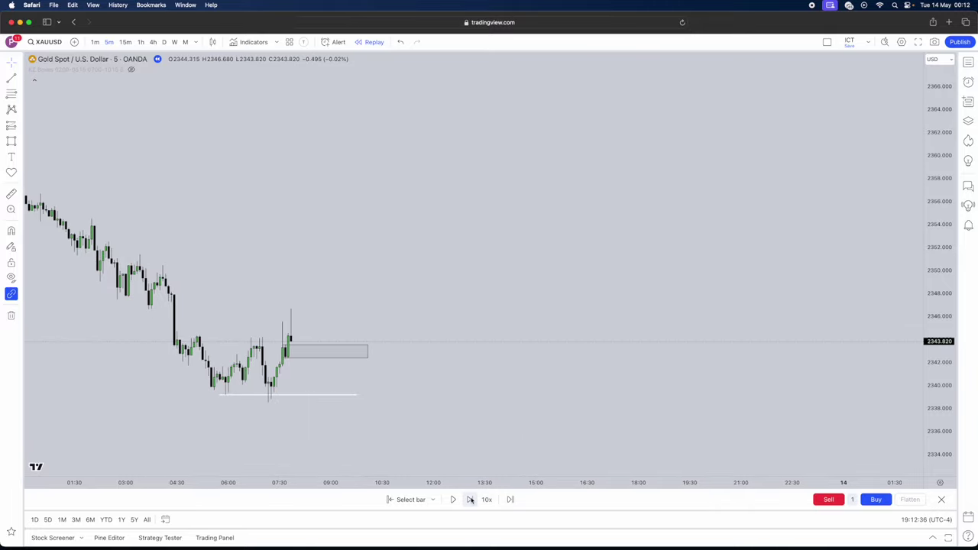
left_click(471, 500)
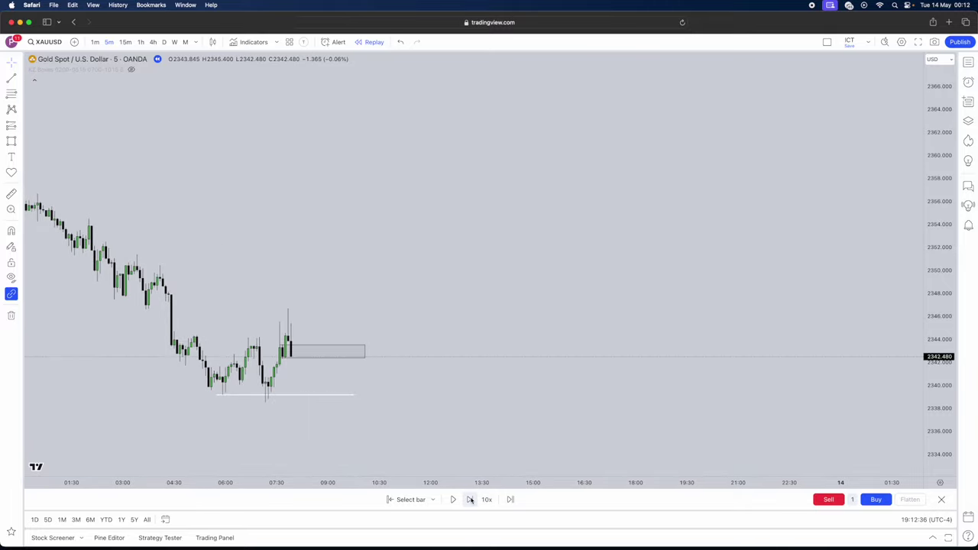
left_click(20, 126)
left_click(46, 136)
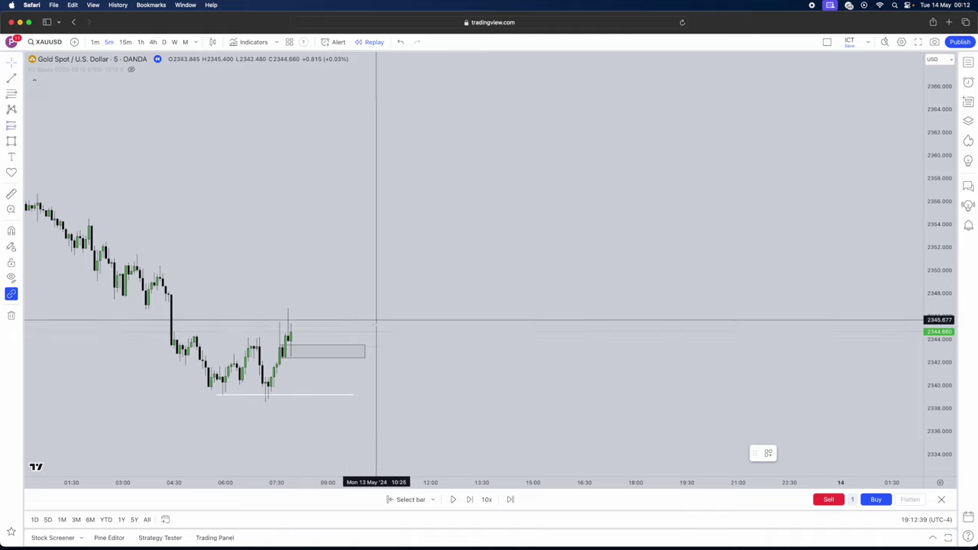
left_click(292, 345)
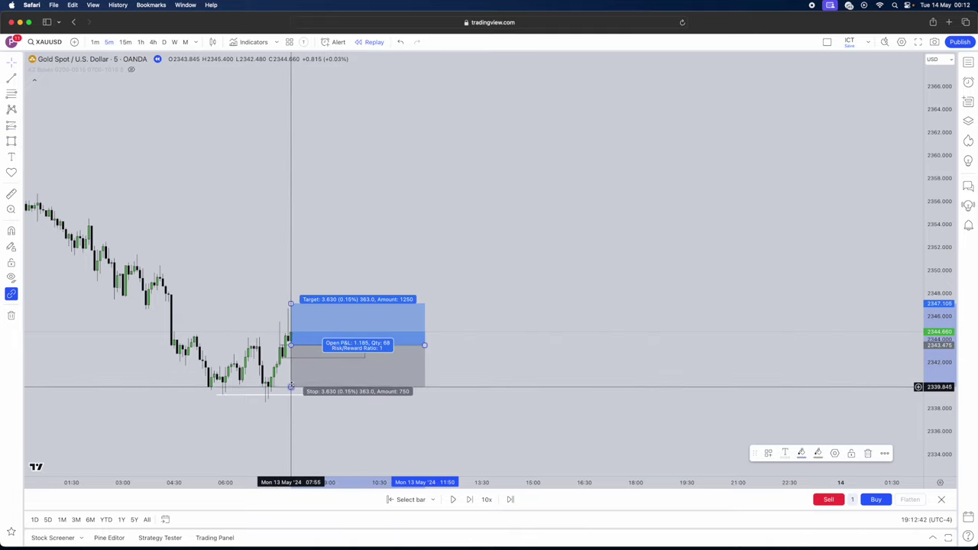
- Set the long position's stop to about 2341.804 and target to about 2348.221, and shorten it to end at 09:10
left_click_drag(291, 386, 292, 365)
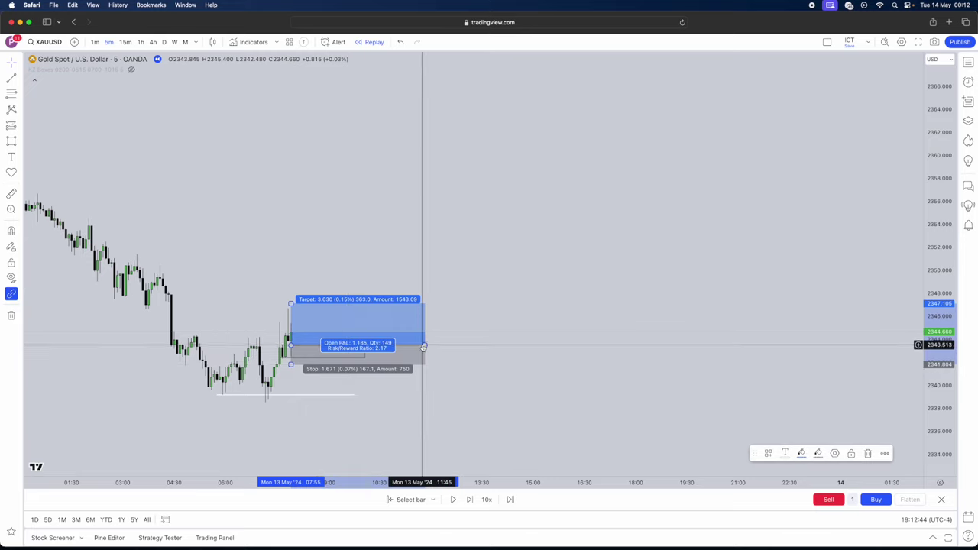
left_click_drag(424, 346, 334, 346)
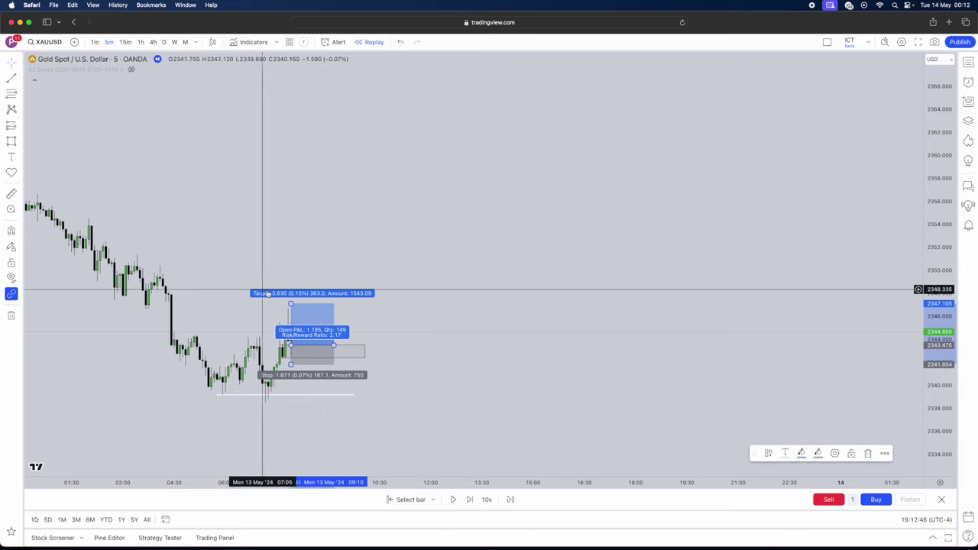
left_click_drag(290, 304, 290, 291)
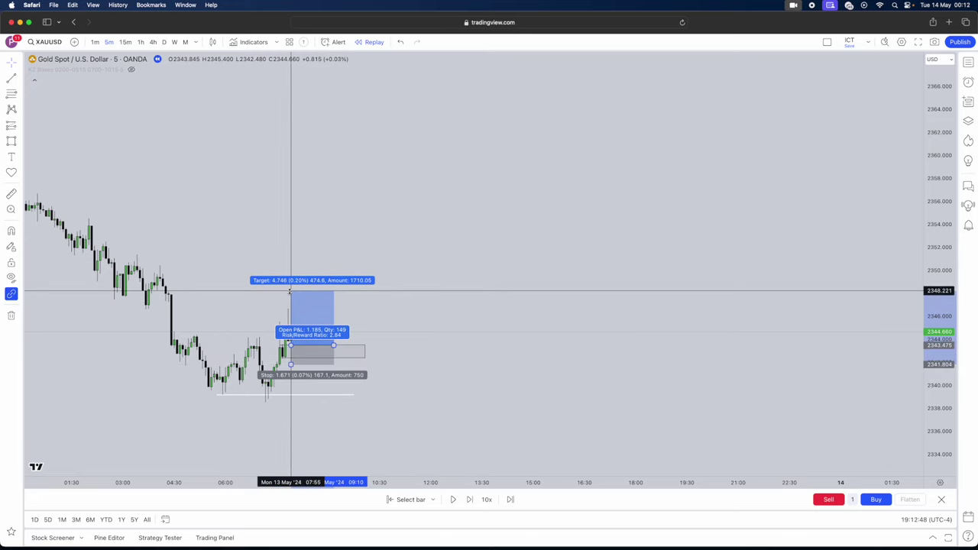
left_click(356, 301)
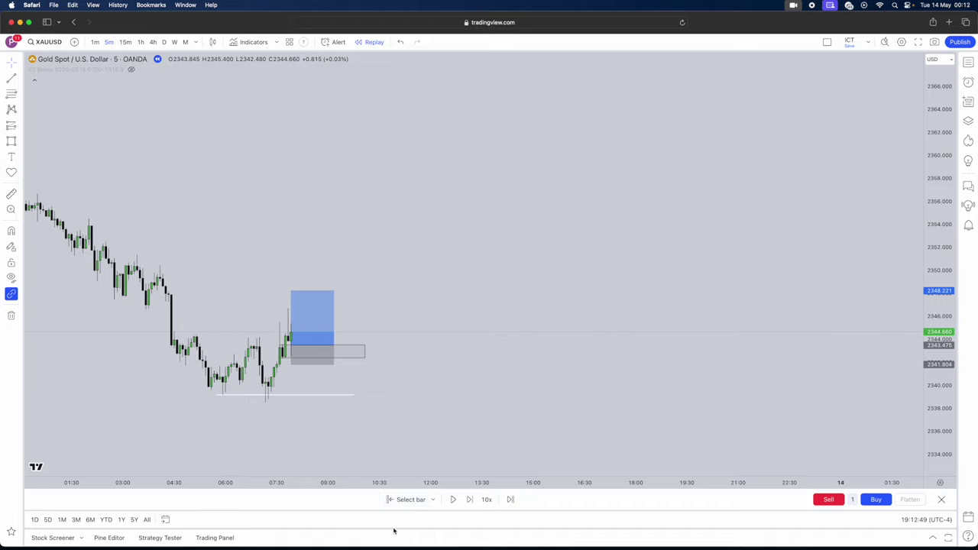
- Play the replay forward until price trades through the long position's target
left_click(453, 499)
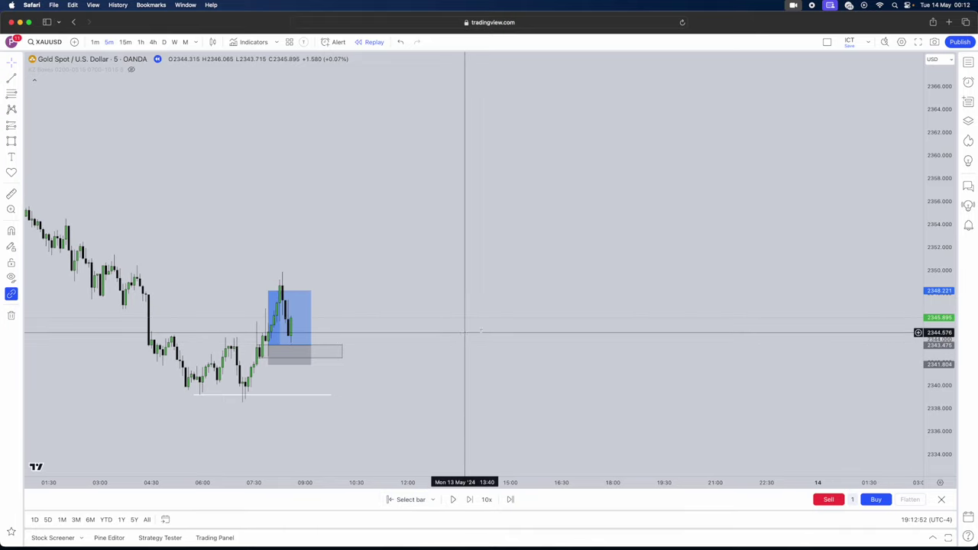
left_click_drag(496, 328, 544, 346)
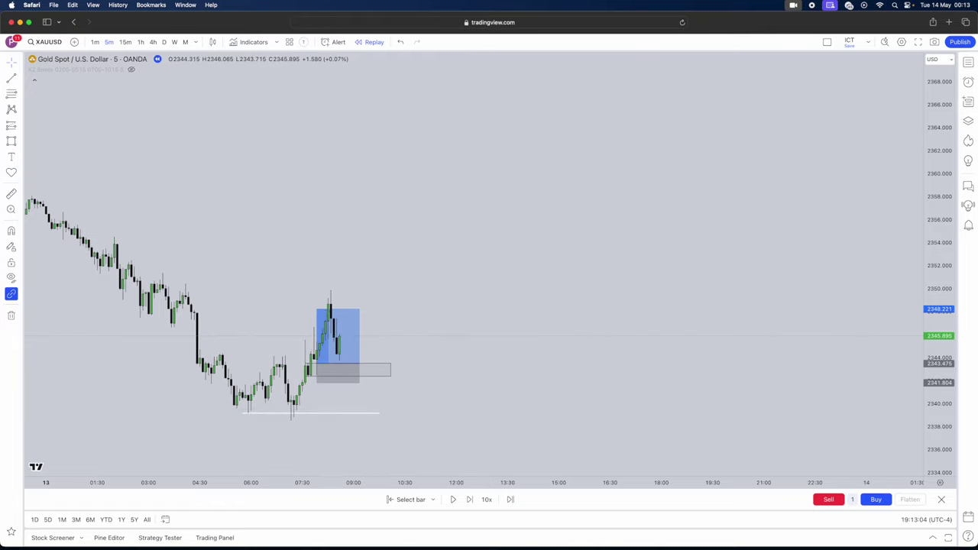
- Switch to Telegram and look back through the ZMN Trades channel to the 08 May gold long post and its entry checklist
left_click_drag(0, 23, 650, 70)
scroll(202, 197, "up", 5)
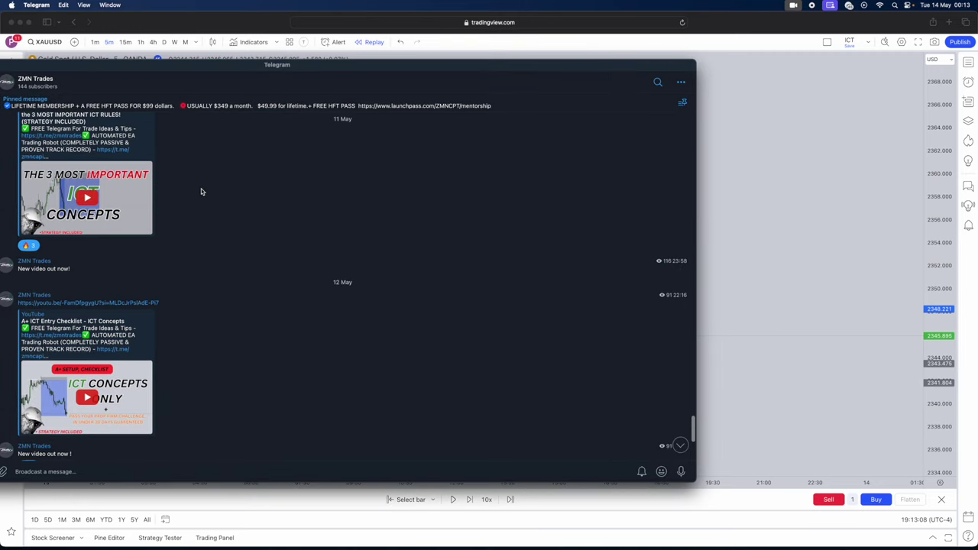
scroll(201, 191, "up", 10)
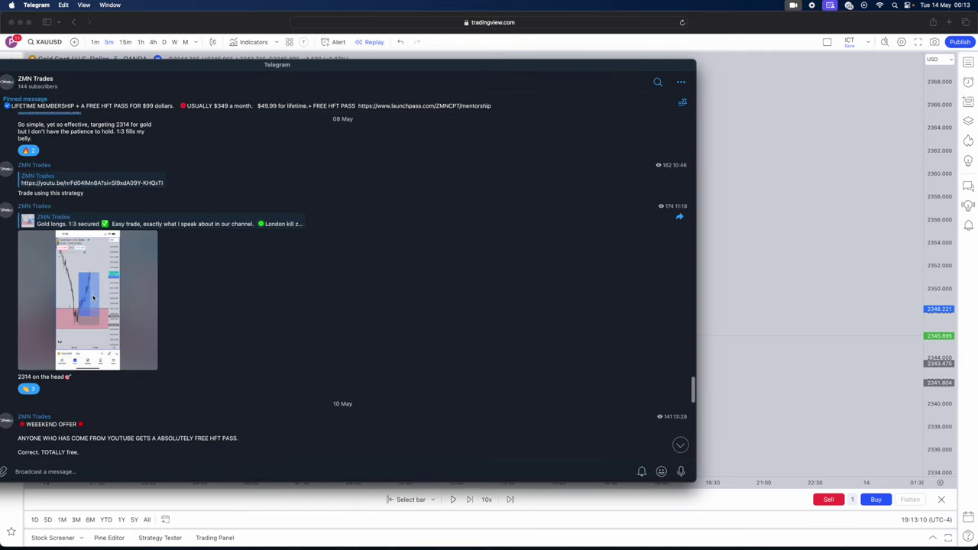
scroll(93, 298, "up", 3)
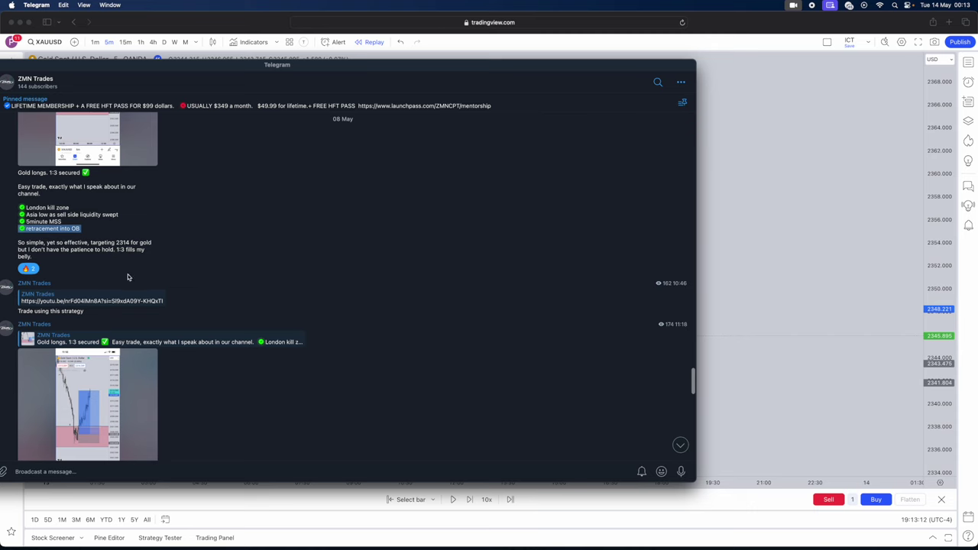
scroll(128, 277, "up", 8)
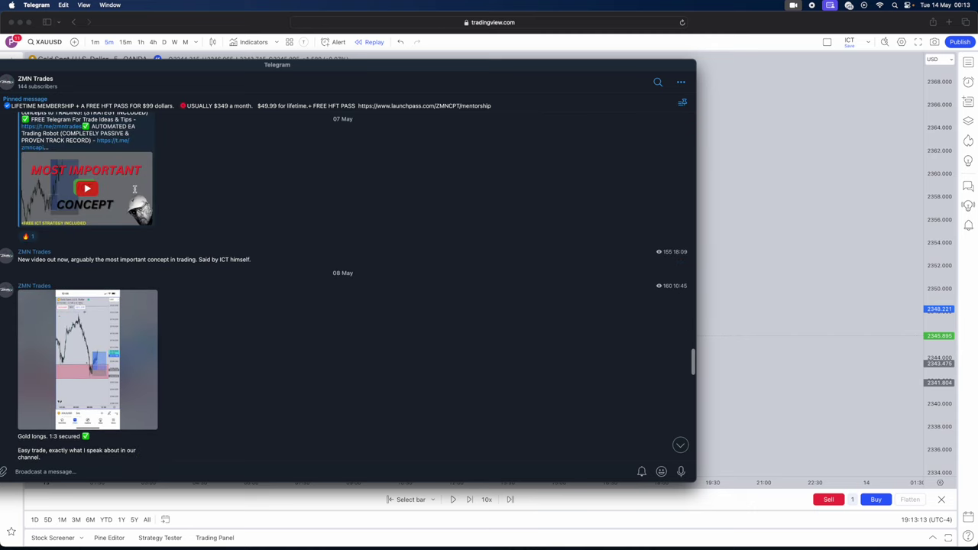
- View the pinned lifetime membership offer, return to the channel's newest posts, and move the Telegram window off the chart
left_click(217, 105)
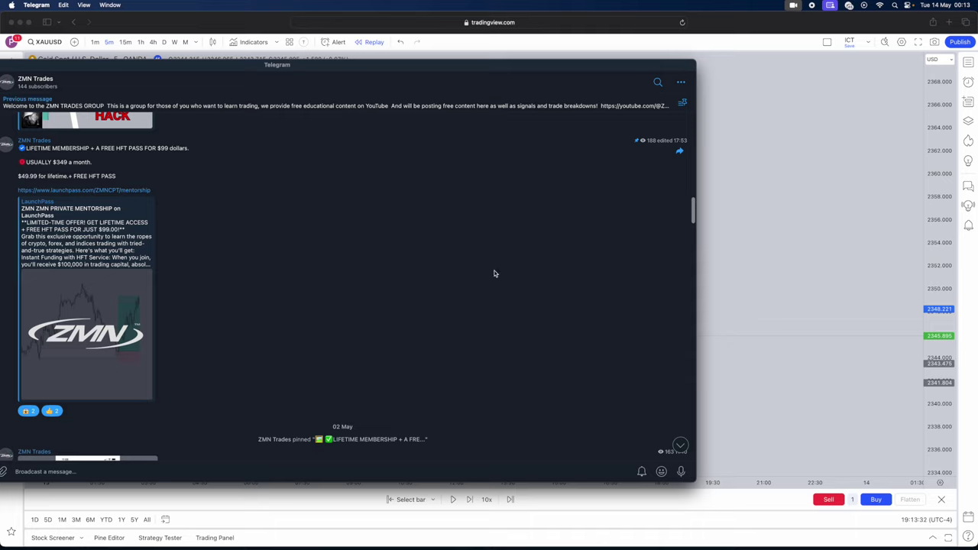
scroll(535, 321, "down", 2)
scroll(541, 330, "down", 3)
left_click(681, 445)
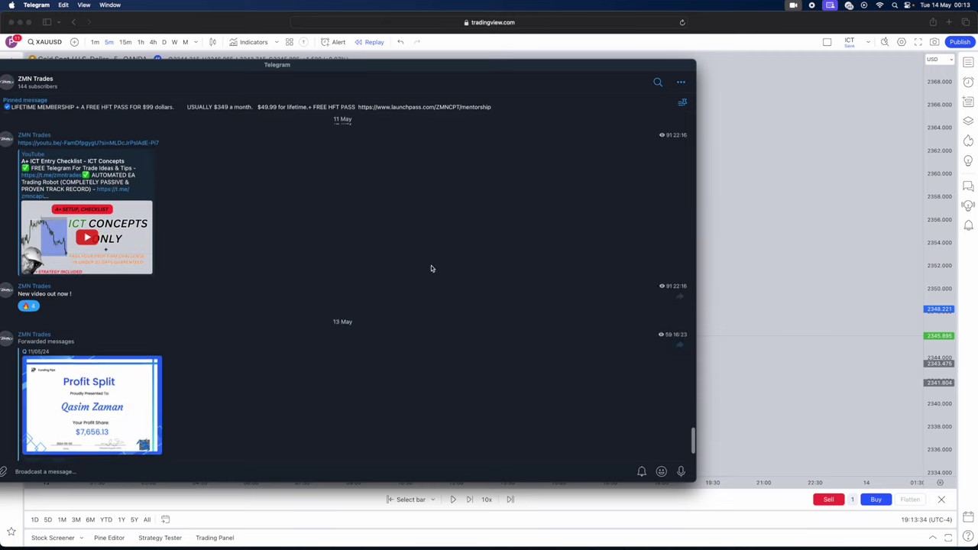
left_click_drag(336, 71, 0, 55)
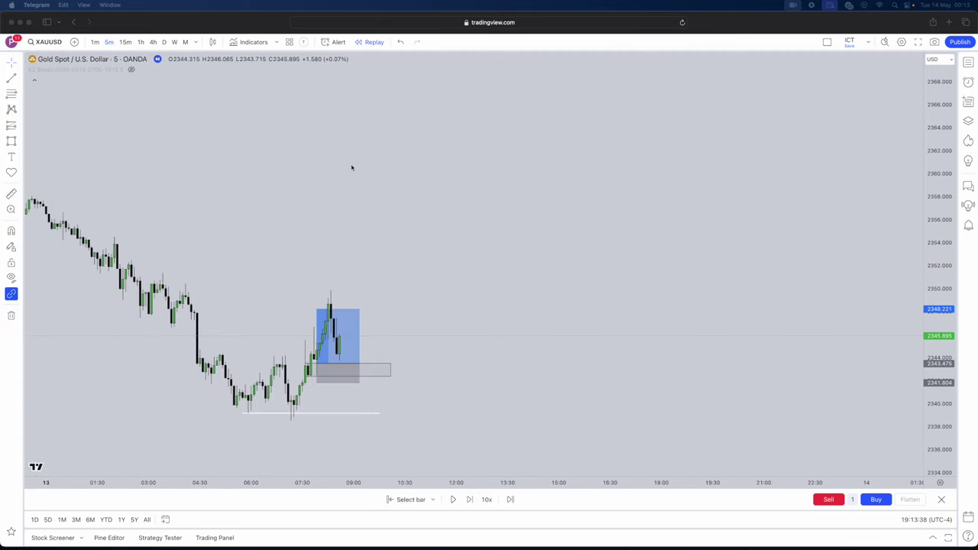